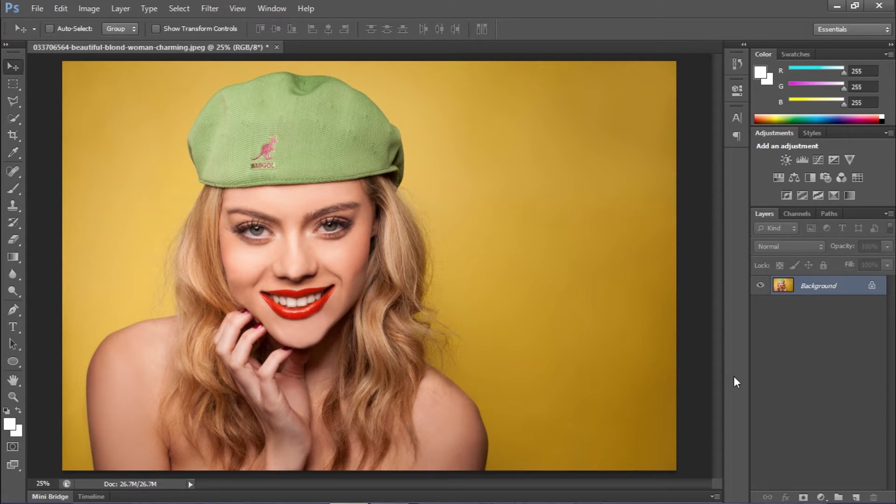
# Step: Zoom in to 300% and scroll so the mouth's lipstick-stained teeth fill the view
pyautogui.hotkey('ctrl', '+')
pyautogui.hotkey('ctrl', '+')
pyautogui.hotkey('ctrl', '+')
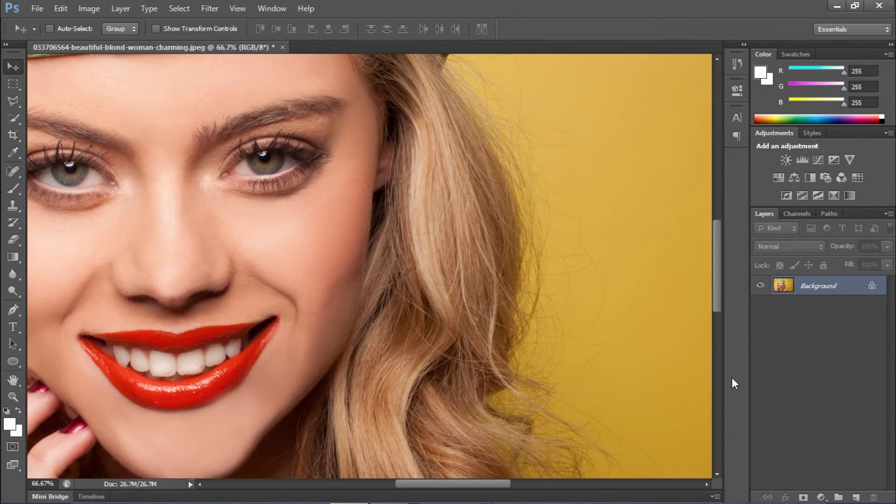
pyautogui.moveTo(478, 481); pyautogui.dragTo(441, 482)
pyautogui.moveTo(721, 265); pyautogui.dragTo(723, 299)
pyautogui.hotkey('ctrl', '+')
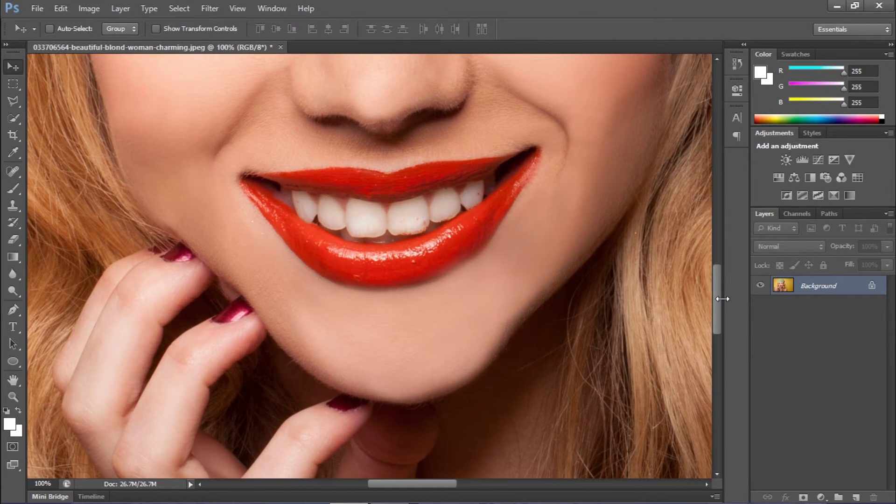
pyautogui.hotkey('ctrl', '+')
pyautogui.moveTo(718, 301); pyautogui.dragTo(719, 286)
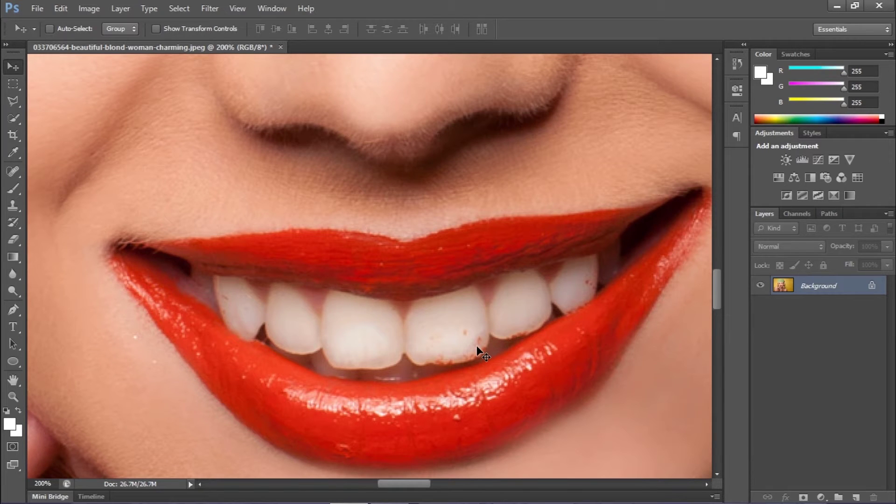
pyautogui.hotkey('ctrl', '+')
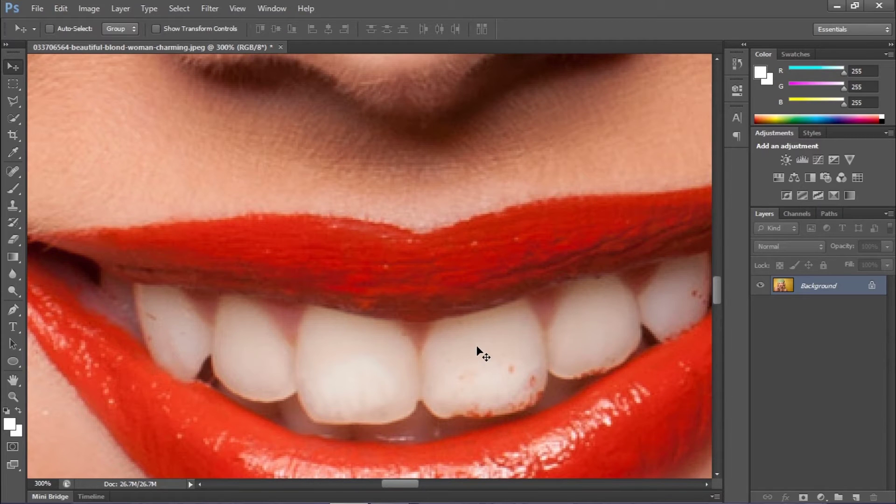
# Step: Duplicate the Background layer as a new layer named 'blemishes'
pyautogui.rightClick(826, 290)
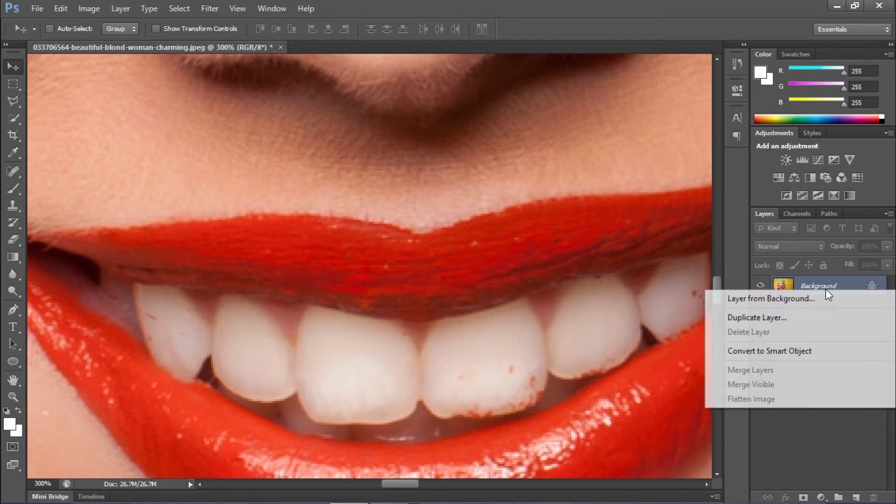
pyautogui.click(777, 317)
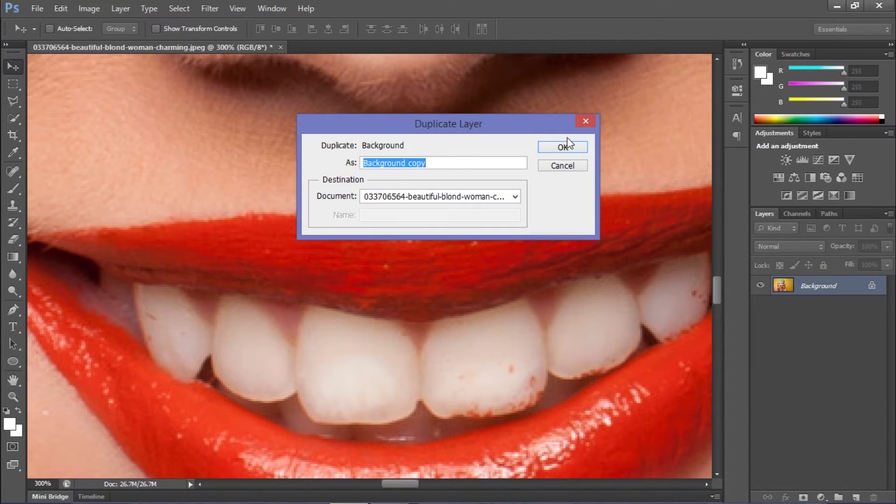
pyautogui.write('blemishes')
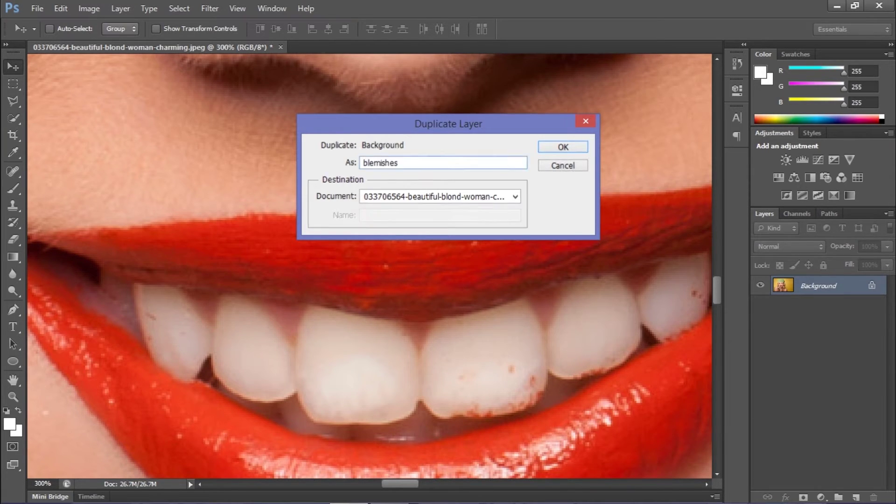
pyautogui.press('Return')
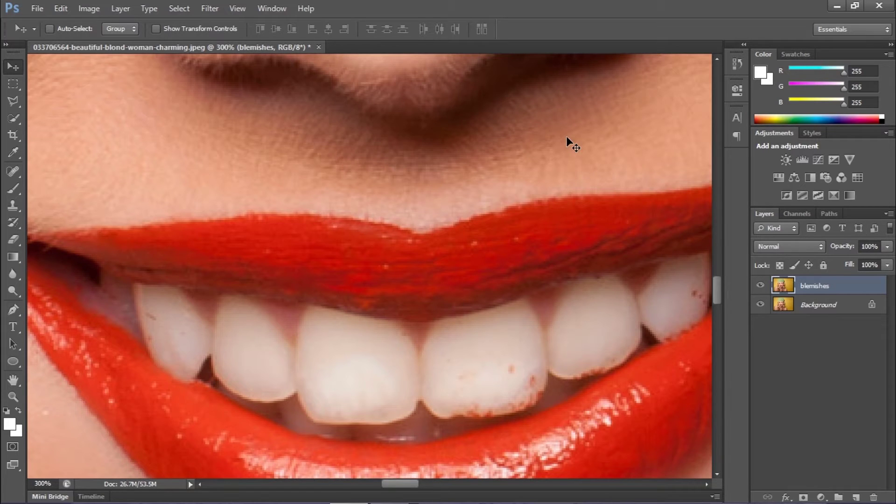
# Step: Switch to the Patch Tool and zoom to 500% on the teeth
pyautogui.click(14, 172)
pyautogui.click(57, 191)
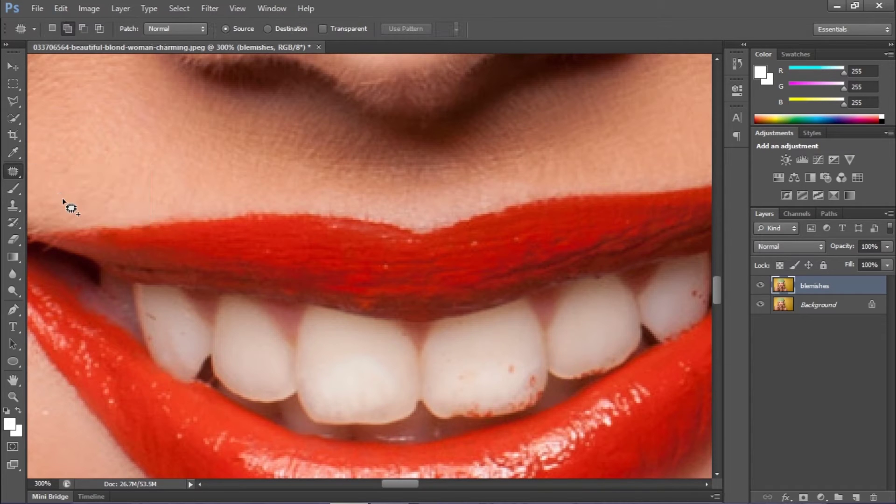
pyautogui.hotkey('ctrl', '+')
pyautogui.hotkey('ctrl', '+')
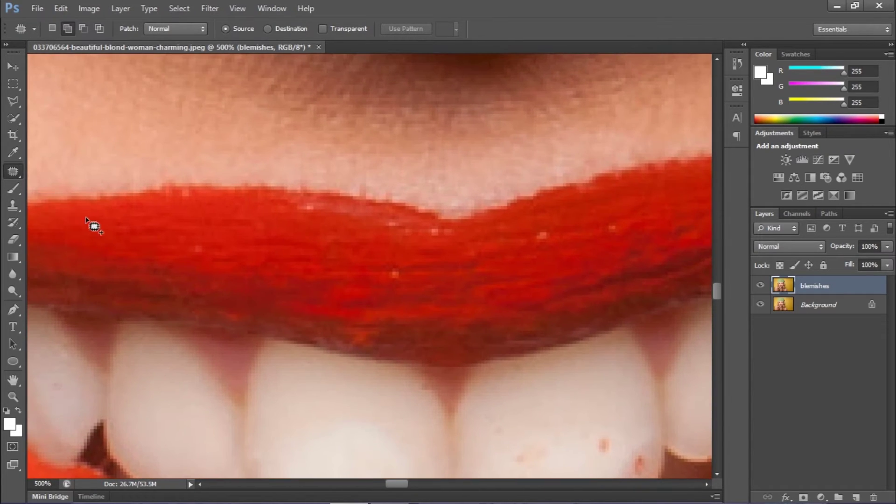
pyautogui.moveTo(716, 291)
pyautogui.mouseDown()
pyautogui.moveTo(716, 307)
pyautogui.moveTo(715, 294)
pyautogui.mouseUp()
pyautogui.moveTo(387, 489); pyautogui.dragTo(404, 488)
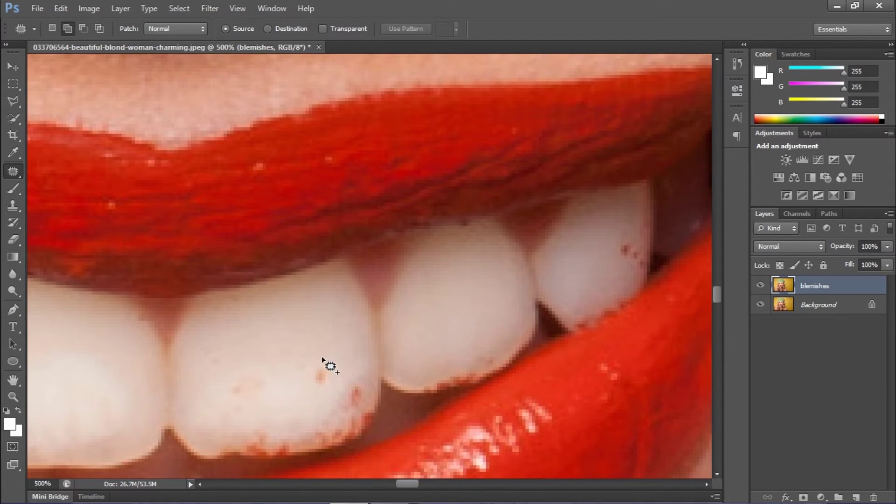
# Step: Patch the two red stains on the left tooth with nearby clean enamel
pyautogui.moveTo(322, 357)
pyautogui.mouseDown()
pyautogui.moveTo(297, 387)
pyautogui.moveTo(336, 390)
pyautogui.moveTo(323, 357)
pyautogui.mouseUp()
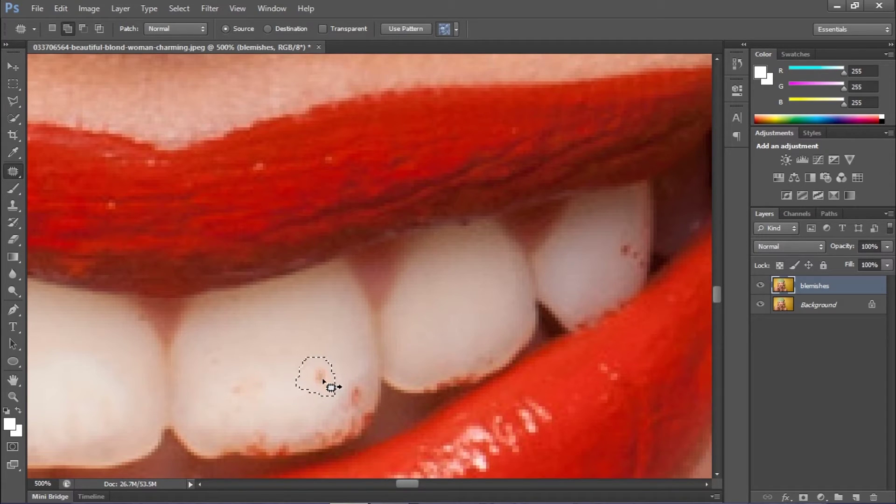
pyautogui.moveTo(322, 382); pyautogui.dragTo(283, 376)
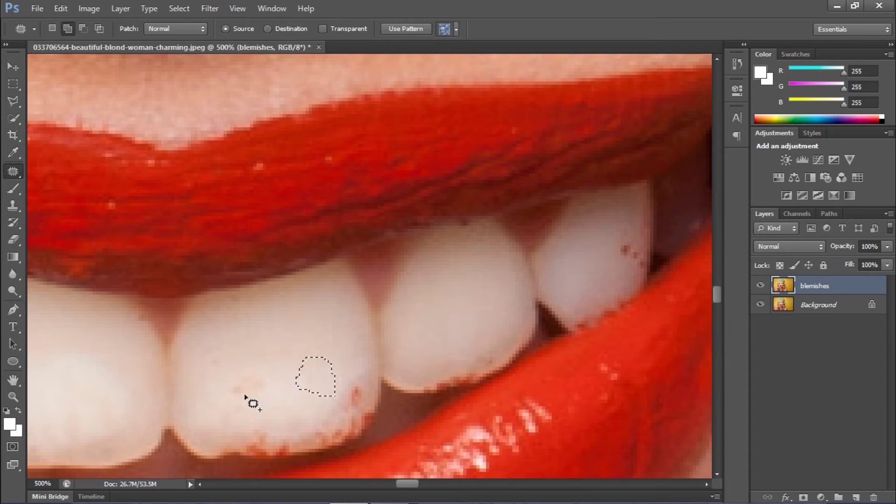
pyautogui.rightClick(314, 346)
pyautogui.click(354, 113)
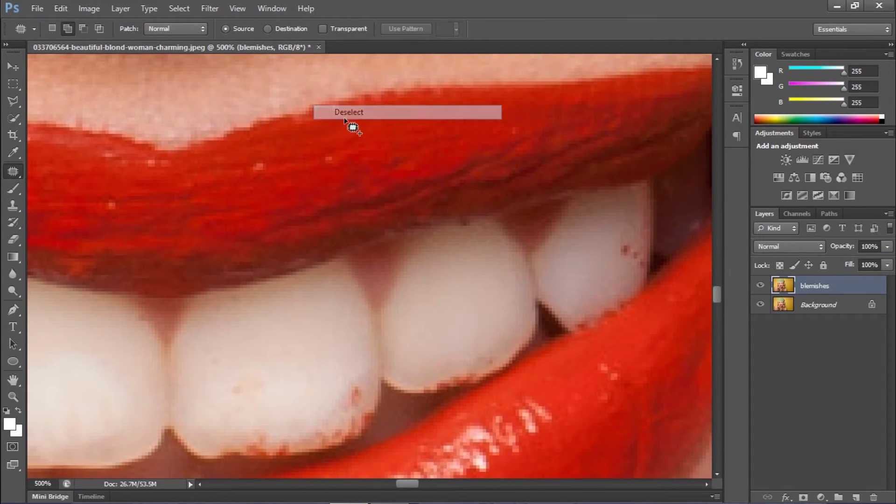
pyautogui.moveTo(350, 376)
pyautogui.mouseDown()
pyautogui.moveTo(340, 402)
pyautogui.moveTo(351, 408)
pyautogui.moveTo(369, 402)
pyautogui.moveTo(356, 377)
pyautogui.mouseUp()
pyautogui.moveTo(353, 395)
pyautogui.mouseDown()
pyautogui.moveTo(301, 385)
pyautogui.moveTo(308, 380)
pyautogui.mouseUp()
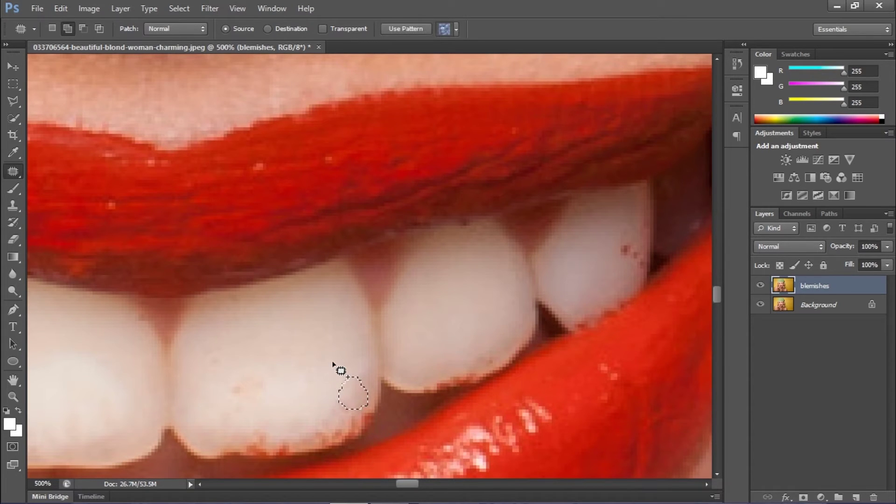
pyautogui.rightClick(334, 359)
pyautogui.click(394, 124)
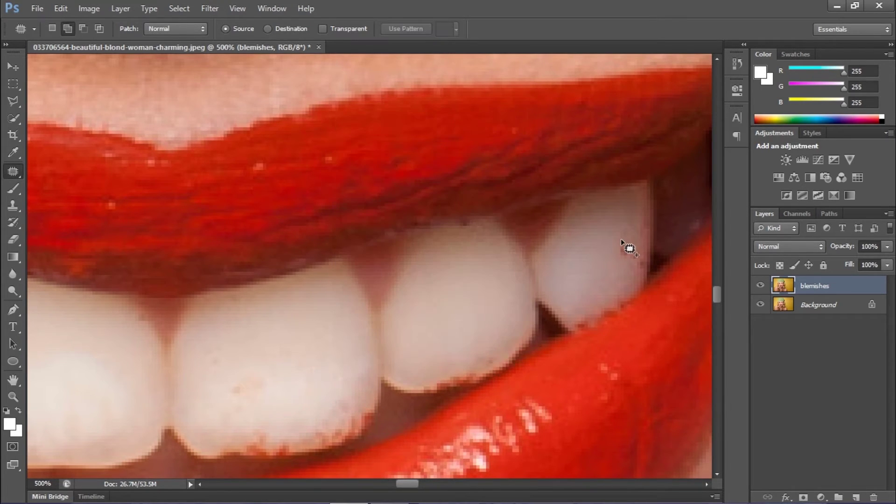
# Step: Patch the red dots and edge stains on the right tooth
pyautogui.moveTo(614, 243)
pyautogui.mouseDown()
pyautogui.moveTo(628, 261)
pyautogui.moveTo(631, 239)
pyautogui.moveTo(618, 245)
pyautogui.mouseUp()
pyautogui.rightClick(609, 266)
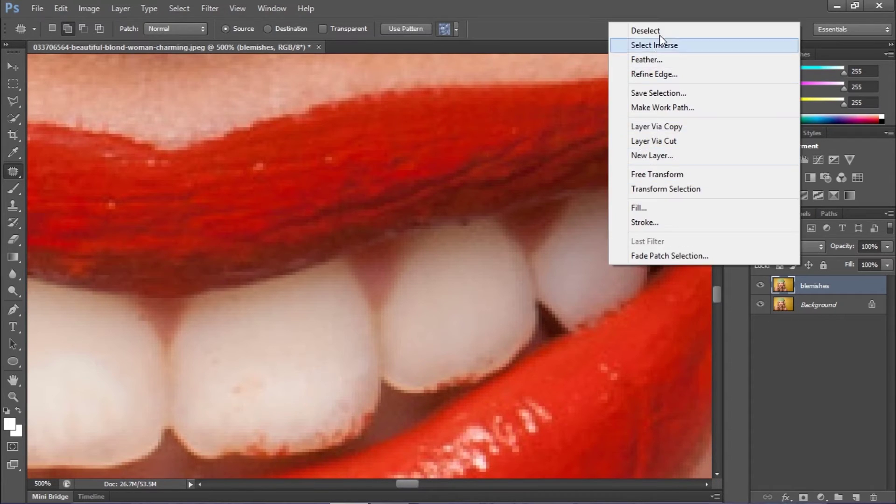
pyautogui.click(656, 31)
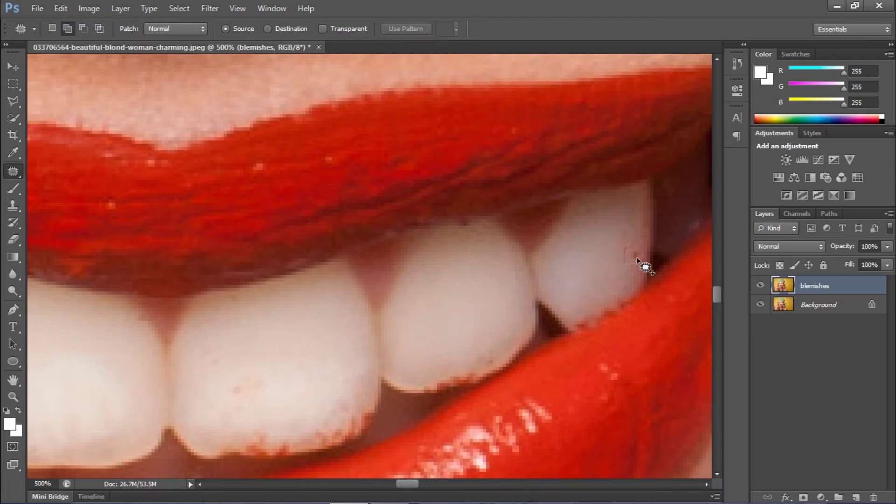
pyautogui.moveTo(636, 243); pyautogui.dragTo(633, 249)
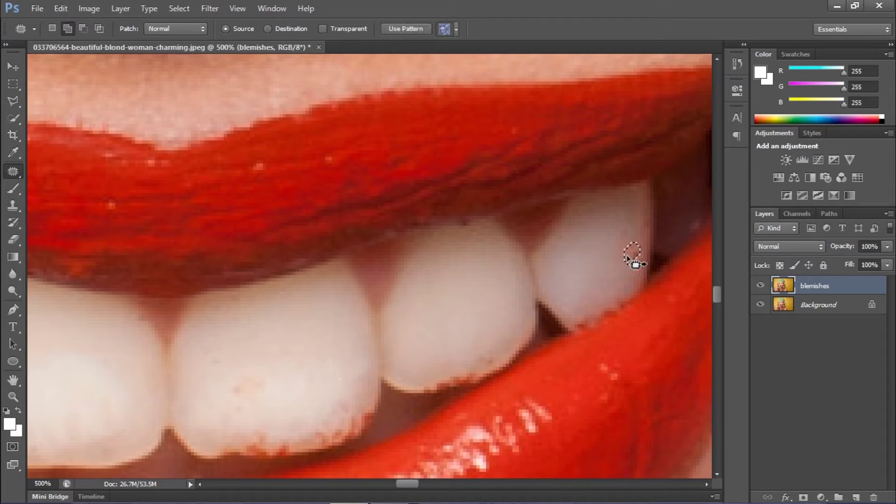
pyautogui.rightClick(582, 262)
pyautogui.click(619, 26)
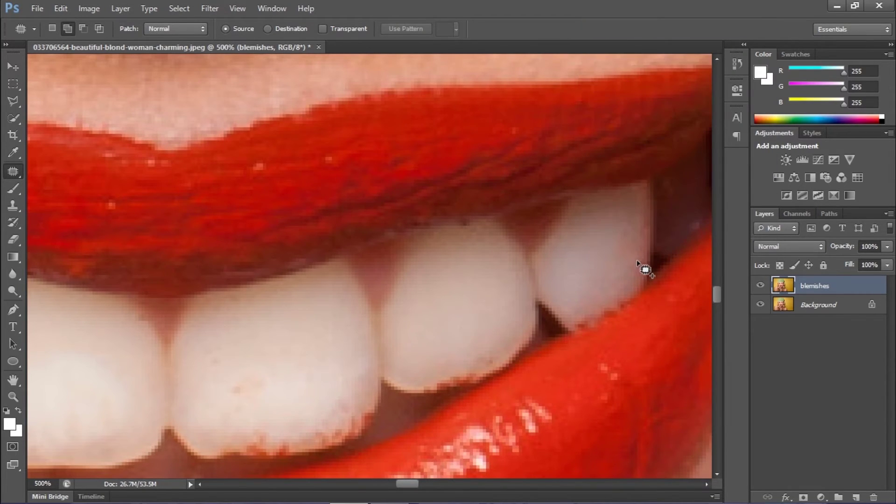
pyautogui.moveTo(641, 259)
pyautogui.mouseDown()
pyautogui.moveTo(645, 266)
pyautogui.moveTo(635, 268)
pyautogui.mouseUp()
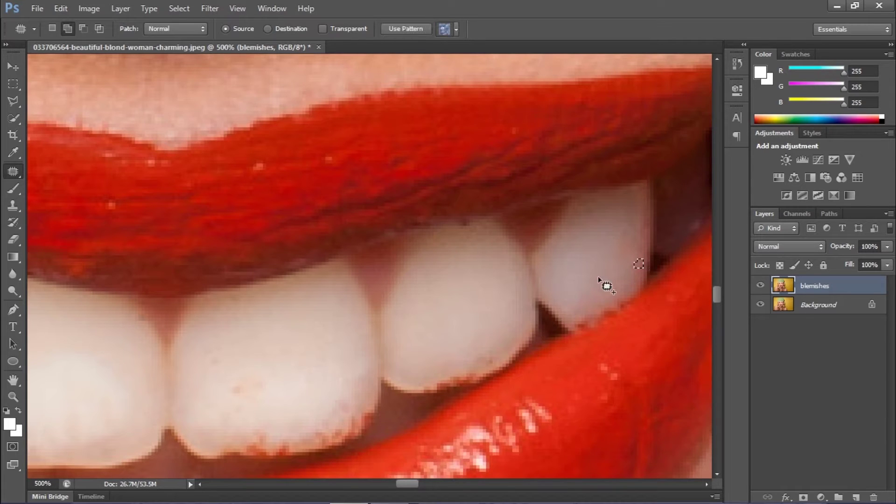
pyautogui.rightClick(612, 259)
pyautogui.click(644, 267)
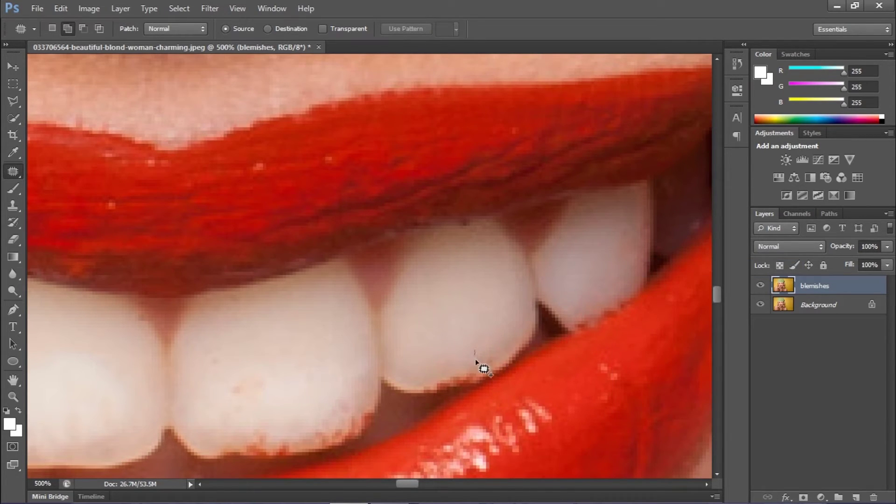
pyautogui.moveTo(493, 363); pyautogui.dragTo(476, 351)
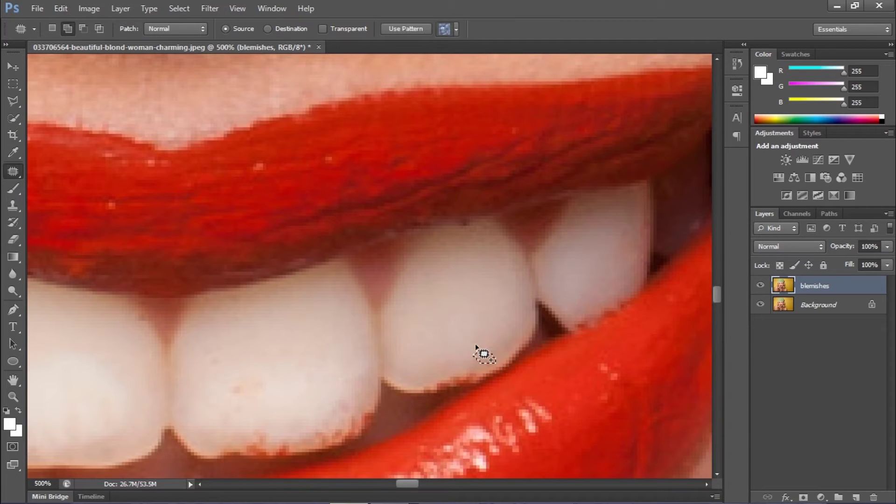
pyautogui.rightClick(477, 335)
pyautogui.click(537, 101)
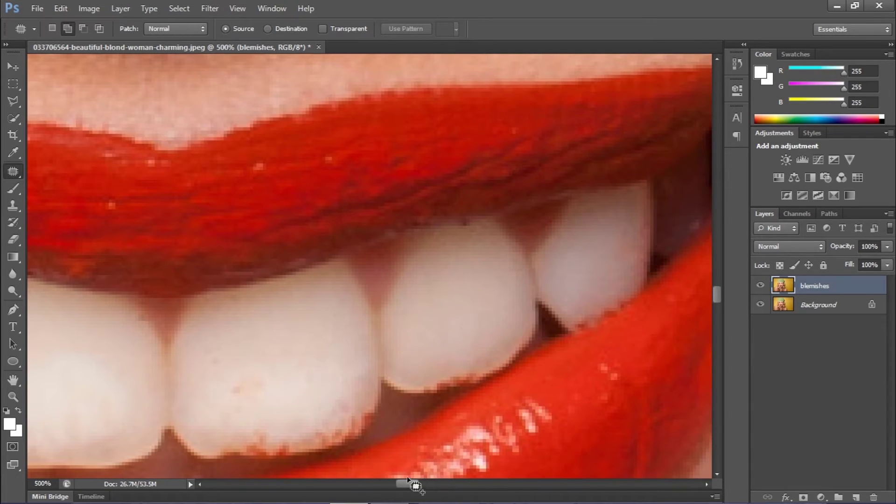
# Step: Patch the faint marks and specks along the canine's edge
pyautogui.moveTo(407, 483); pyautogui.dragTo(383, 484)
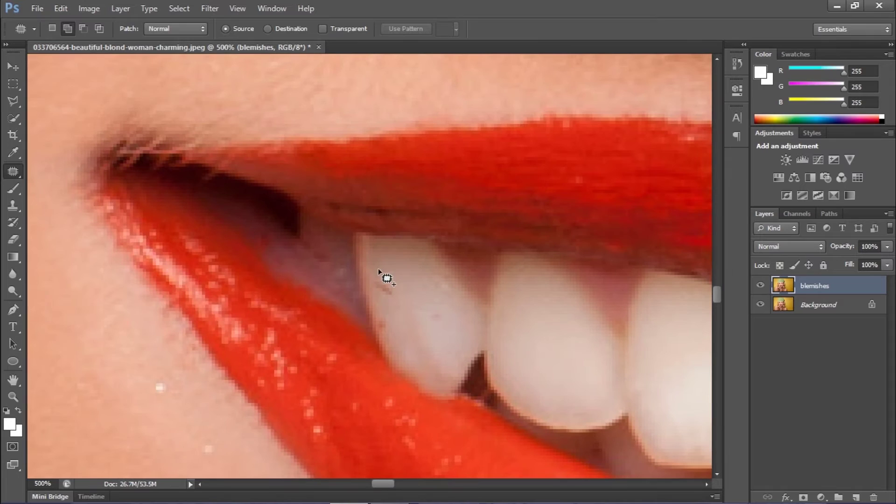
pyautogui.moveTo(378, 269); pyautogui.dragTo(380, 290)
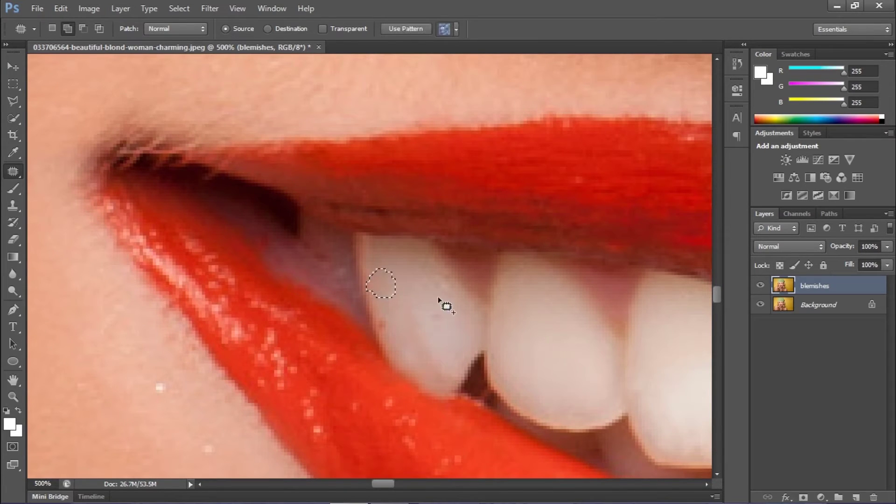
pyautogui.rightClick(419, 328)
pyautogui.click(441, 92)
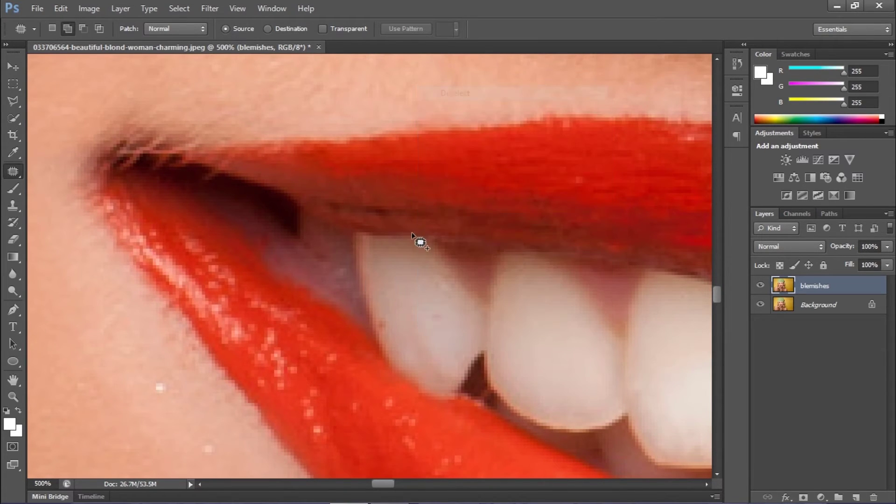
pyautogui.moveTo(380, 323); pyautogui.dragTo(381, 329)
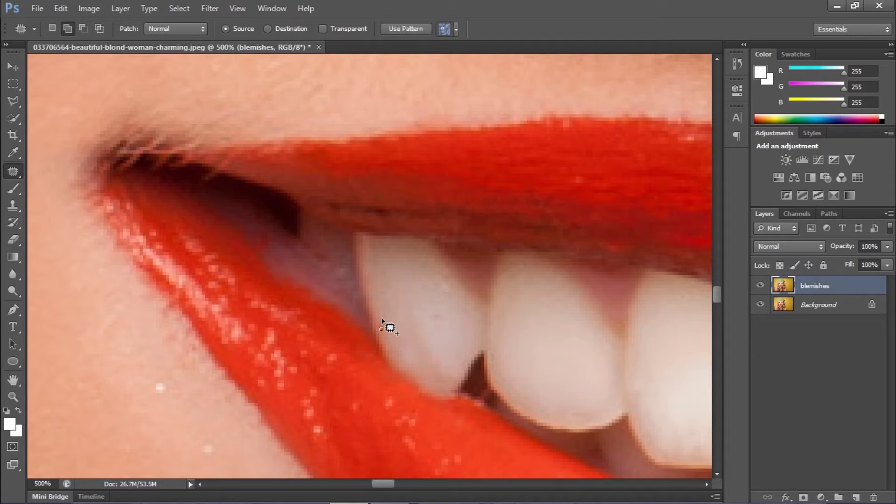
pyautogui.rightClick(379, 319)
pyautogui.click(443, 70)
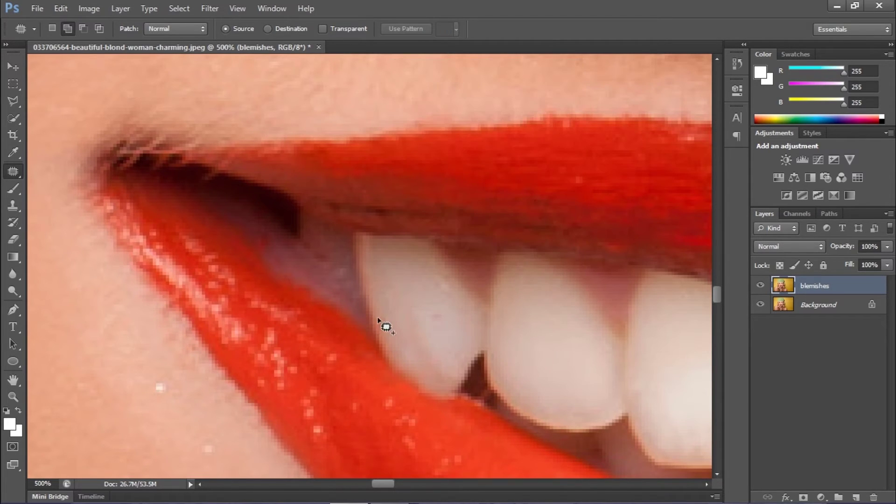
pyautogui.moveTo(384, 317); pyautogui.dragTo(388, 326)
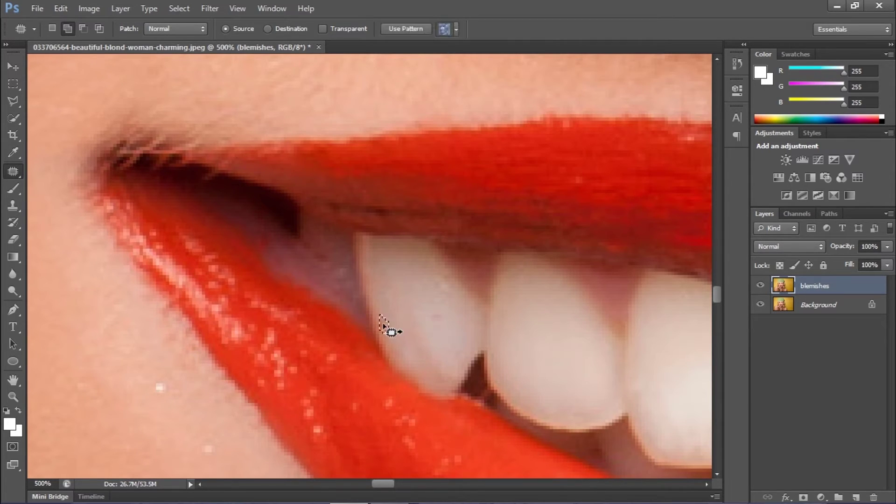
pyautogui.rightClick(421, 306)
pyautogui.click(465, 59)
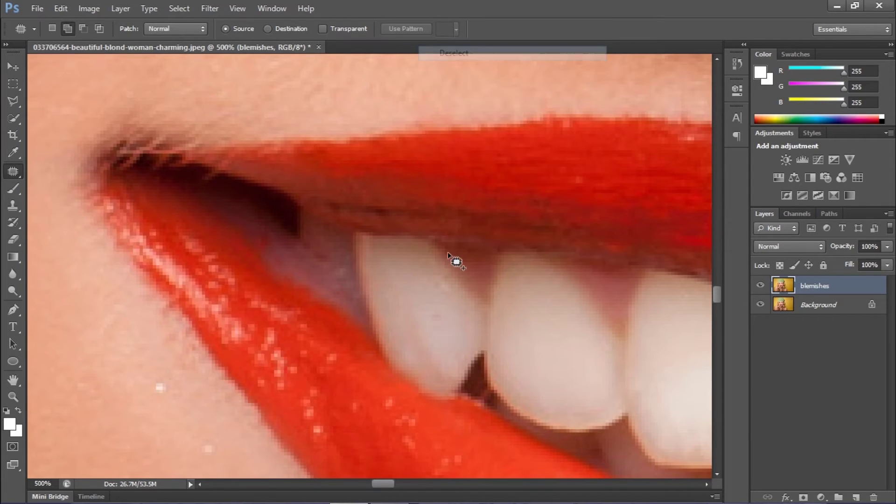
# Step: Patch a reddish spot on the front tooth
pyautogui.moveTo(376, 483); pyautogui.dragTo(405, 486)
pyautogui.scroll(-1, 398, 414)
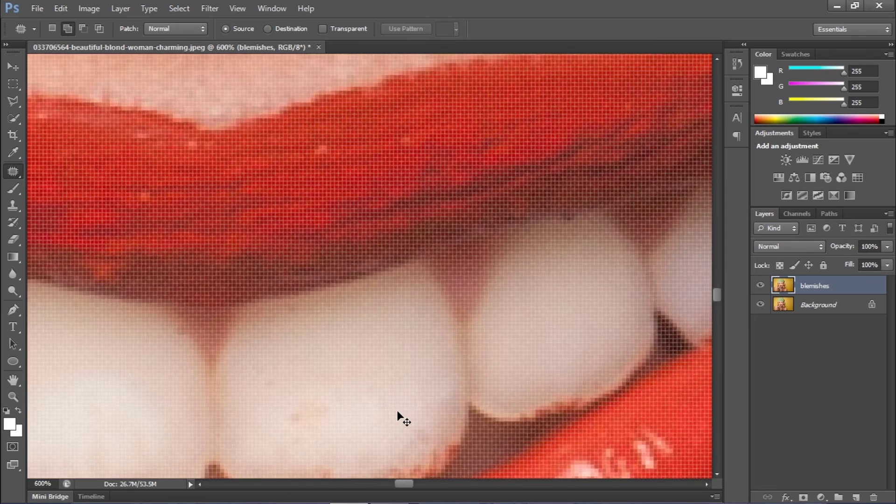
pyautogui.scroll(1, 396, 414)
pyautogui.moveTo(290, 365)
pyautogui.mouseDown()
pyautogui.moveTo(289, 388)
pyautogui.moveTo(314, 363)
pyautogui.moveTo(290, 355)
pyautogui.mouseUp()
pyautogui.rightClick(375, 322)
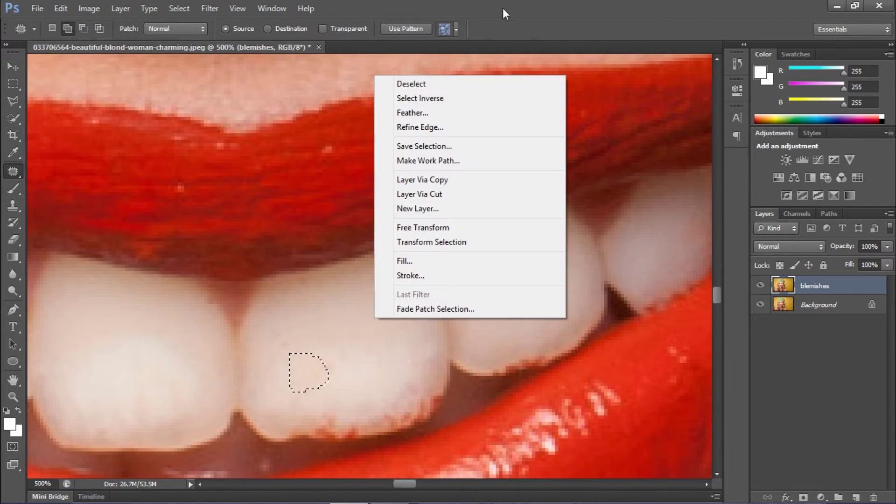
pyautogui.click(448, 82)
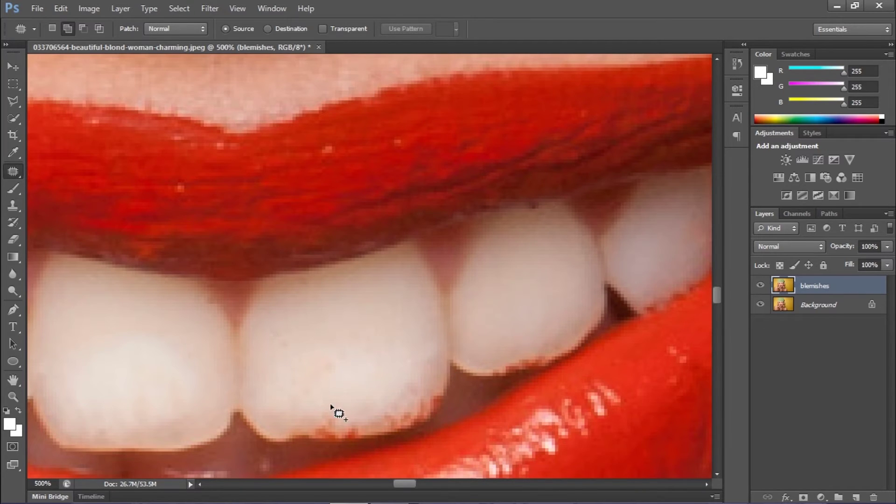
# Step: Patch the small blemish and stain along the front tooth's lower edge
pyautogui.moveTo(327, 418)
pyautogui.mouseDown()
pyautogui.moveTo(330, 427)
pyautogui.moveTo(340, 420)
pyautogui.moveTo(327, 411)
pyautogui.mouseUp()
pyautogui.moveTo(333, 420)
pyautogui.mouseDown()
pyautogui.moveTo(374, 385)
pyautogui.moveTo(363, 391)
pyautogui.mouseUp()
pyautogui.rightClick(354, 387)
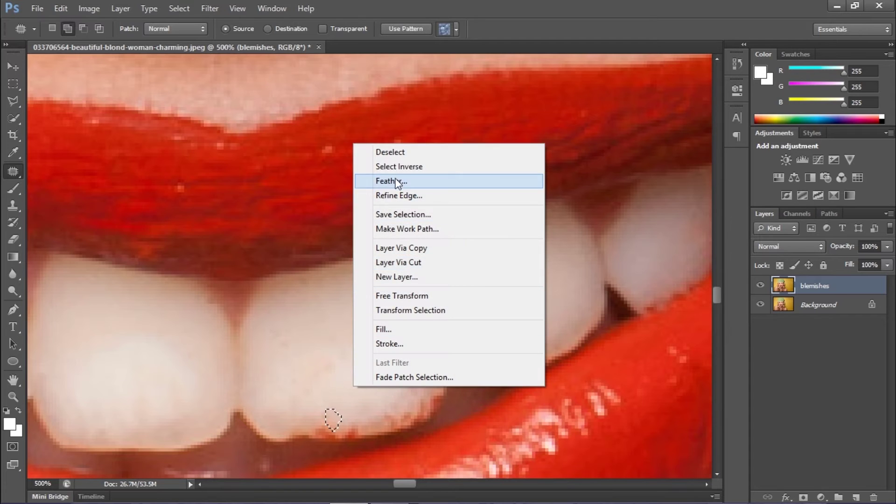
pyautogui.click(391, 152)
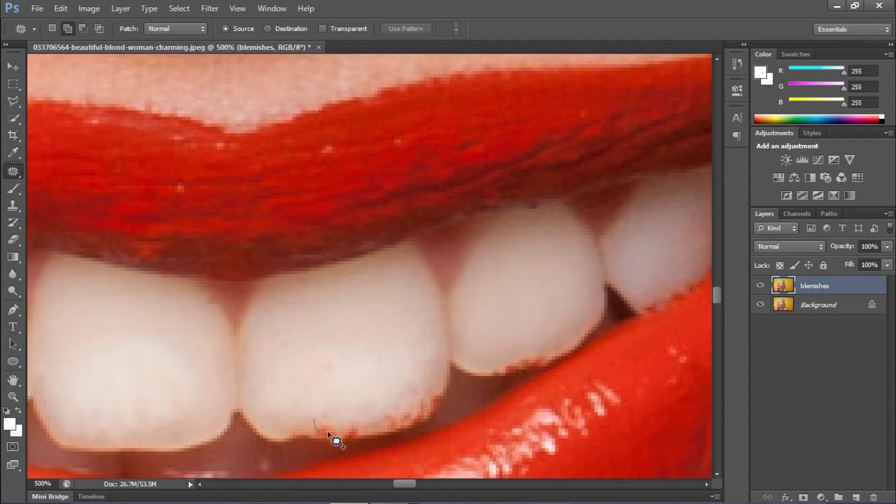
pyautogui.moveTo(328, 434); pyautogui.dragTo(316, 417)
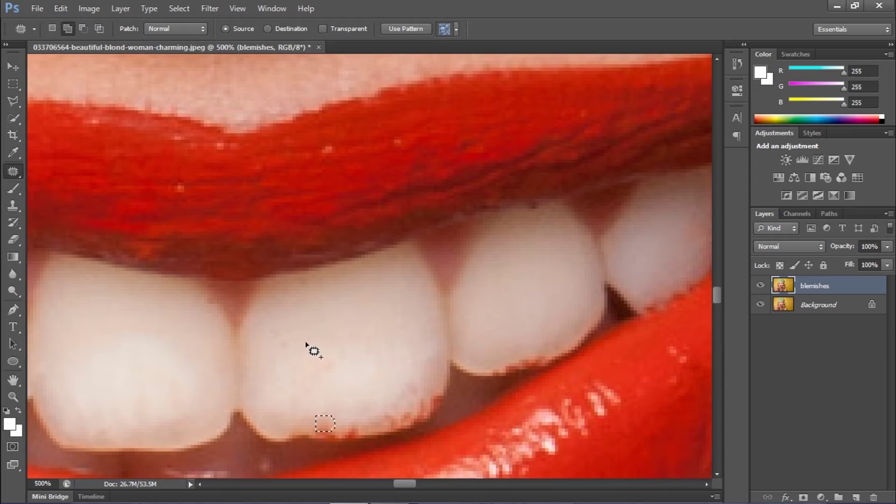
pyautogui.rightClick(291, 377)
pyautogui.click(332, 133)
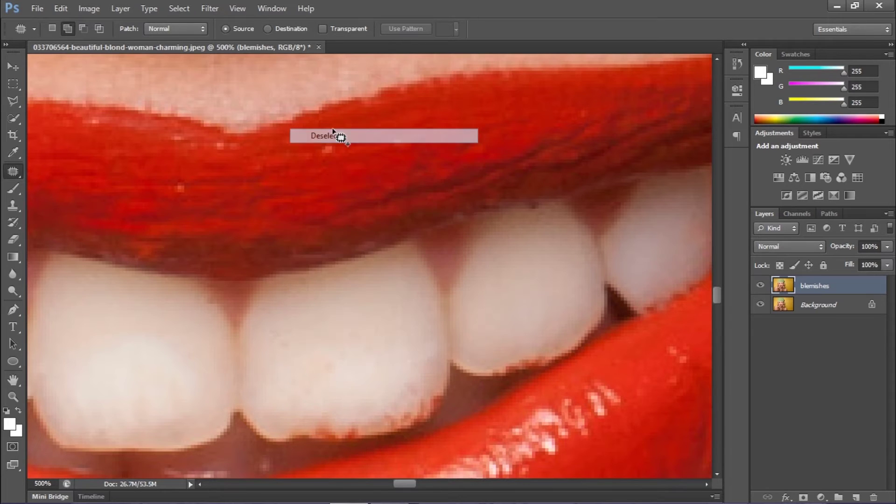
pyautogui.scroll(-2, 316, 284)
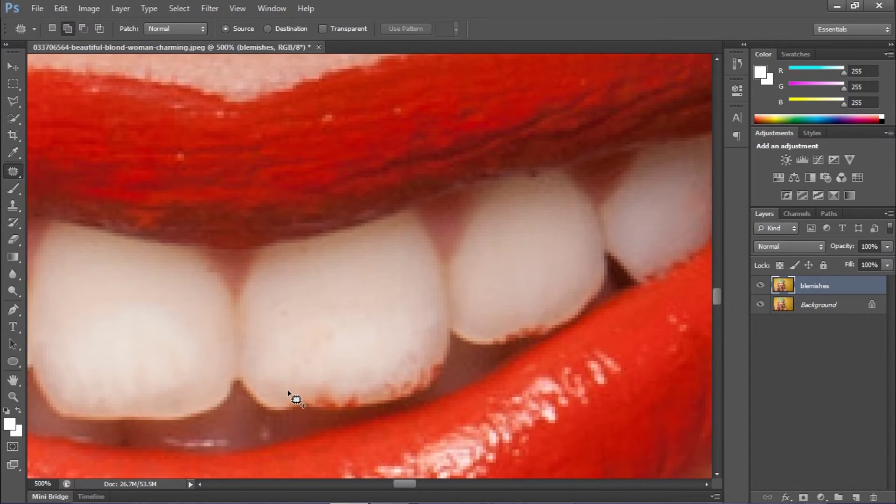
pyautogui.moveTo(288, 392)
pyautogui.mouseDown()
pyautogui.moveTo(362, 403)
pyautogui.moveTo(362, 392)
pyautogui.moveTo(345, 383)
pyautogui.moveTo(288, 391)
pyautogui.moveTo(317, 380)
pyautogui.moveTo(319, 358)
pyautogui.mouseUp()
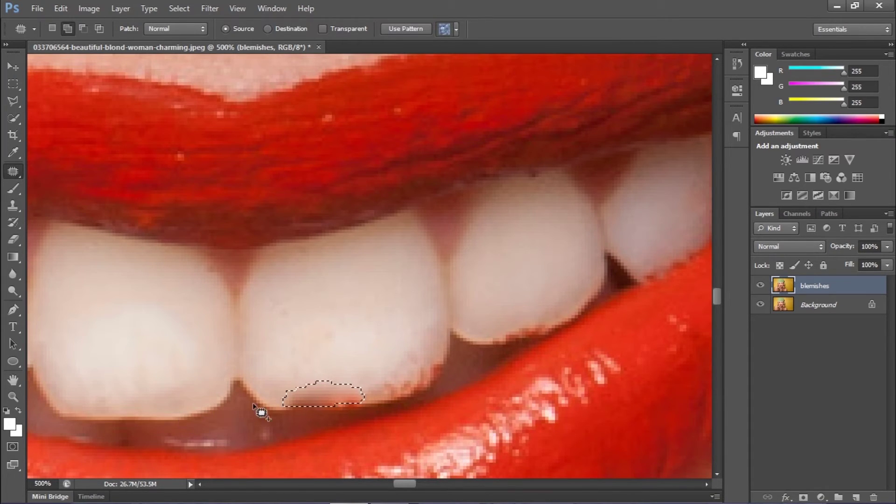
pyautogui.rightClick(274, 367)
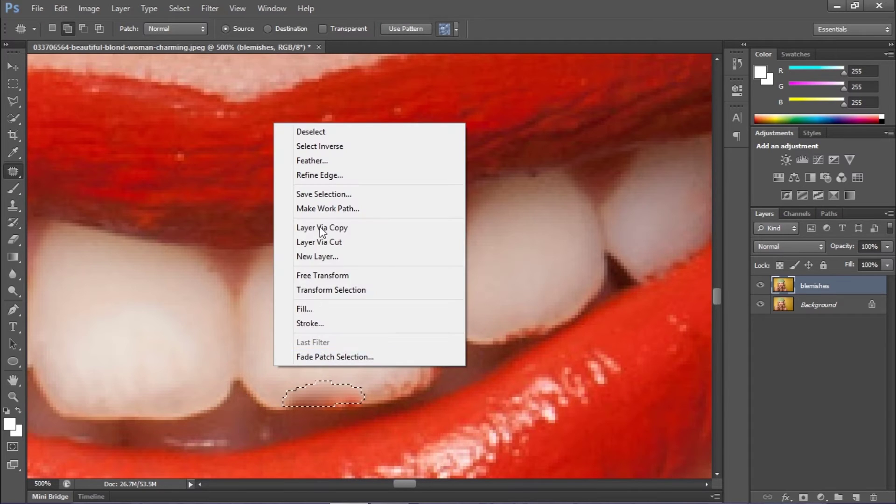
pyautogui.click(313, 132)
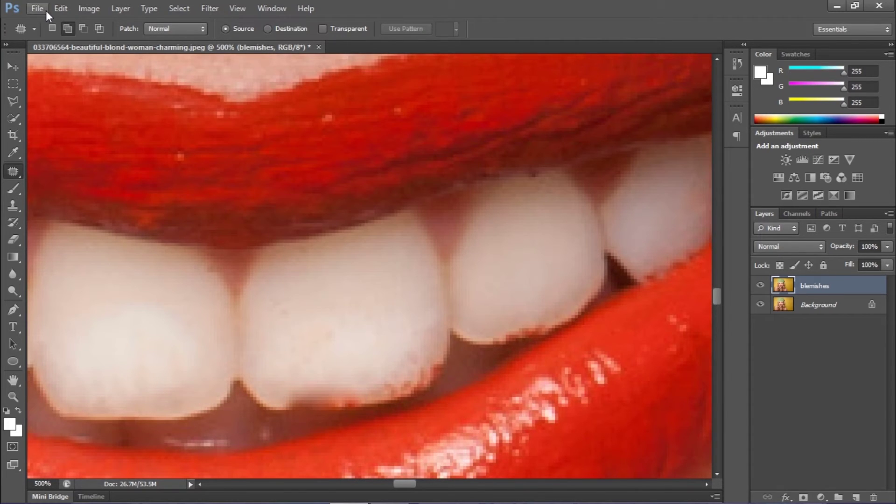
pyautogui.click(60, 9)
pyautogui.click(72, 45)
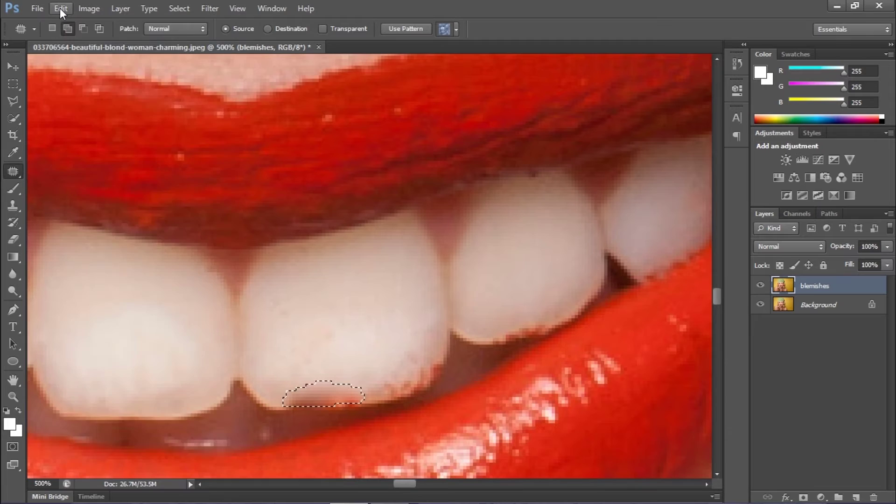
pyautogui.click(60, 7)
pyautogui.click(68, 49)
pyautogui.click(60, 14)
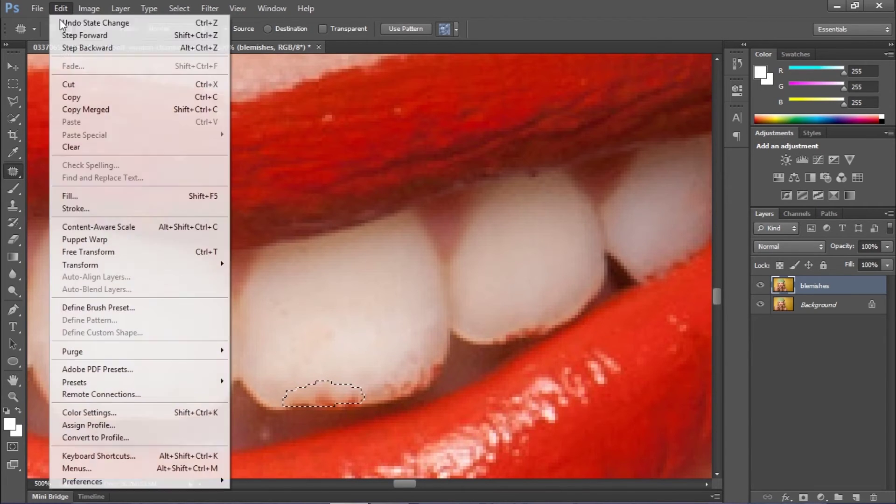
pyautogui.click(68, 48)
pyautogui.click(59, 9)
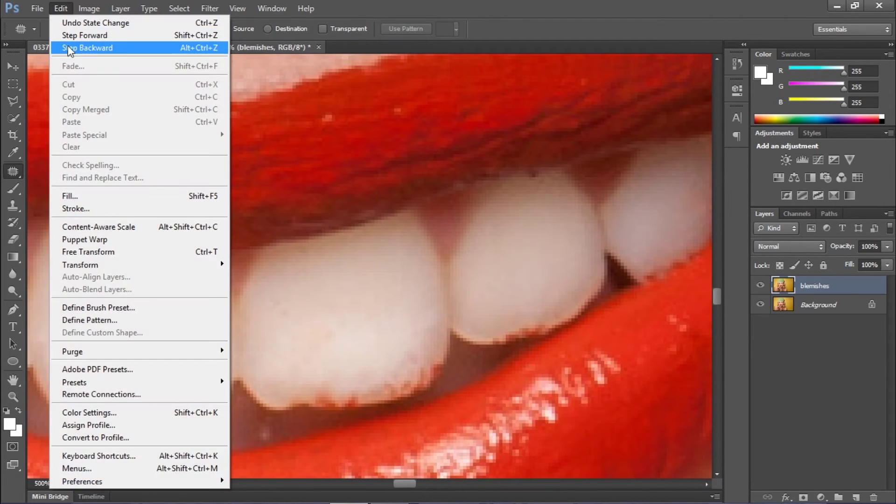
pyautogui.click(69, 46)
pyautogui.click(62, 8)
pyautogui.click(70, 47)
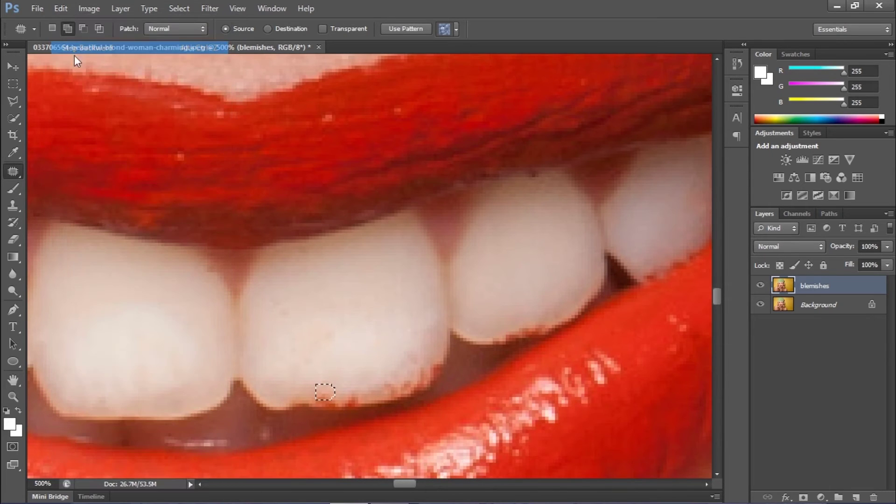
pyautogui.rightClick(295, 296)
pyautogui.click(392, 58)
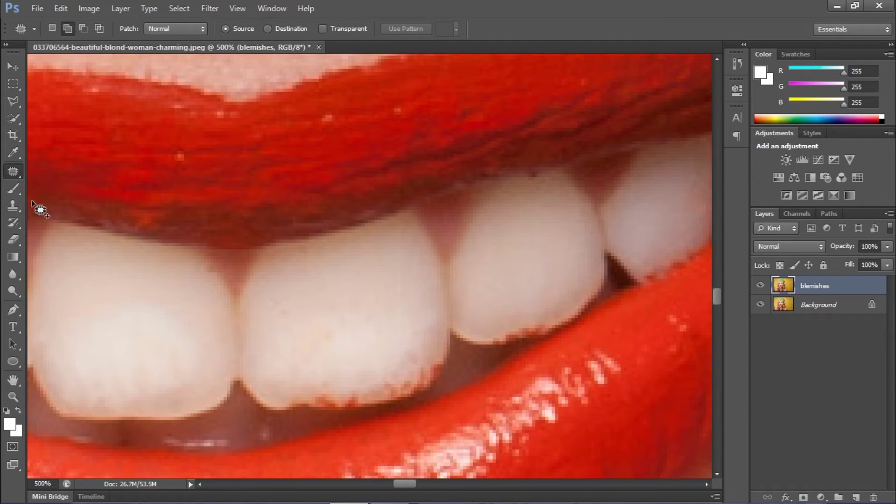
# Step: Select the Clone Stamp tool and sample clean tooth near the front tooth's lower edge
pyautogui.click(13, 205)
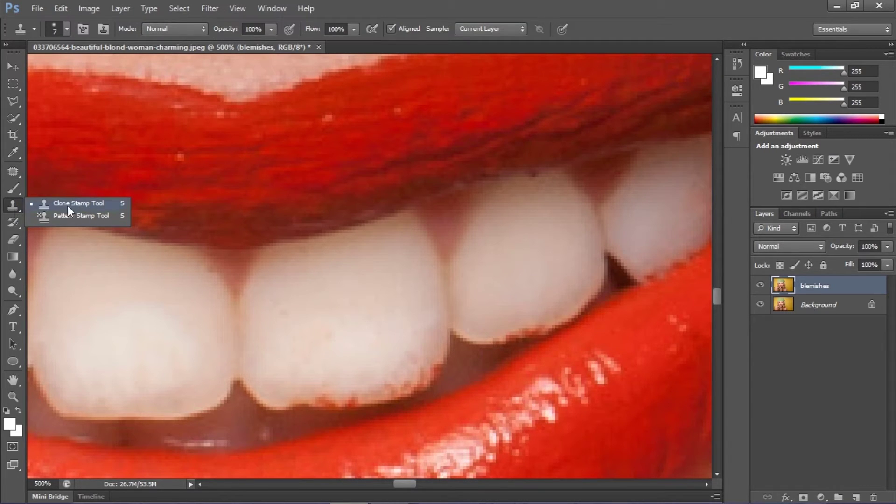
pyautogui.click(75, 203)
pyautogui.scroll(-2, 398, 302)
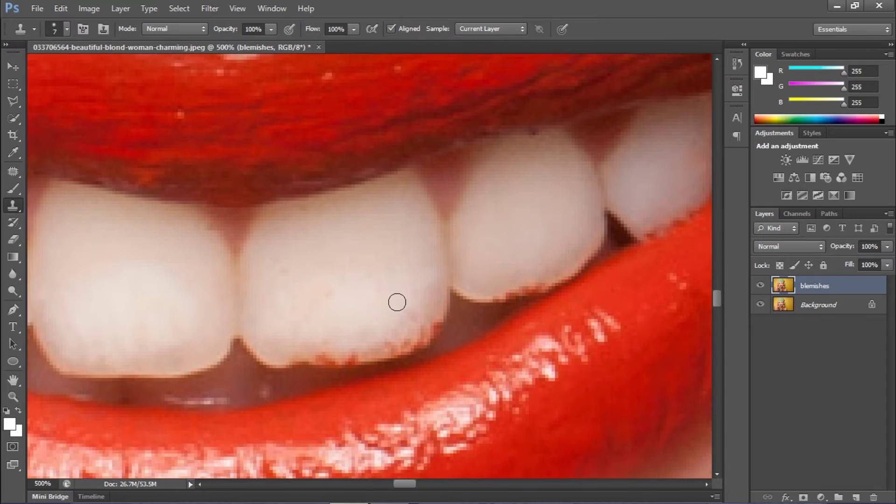
pyautogui.scroll(-1, 398, 303)
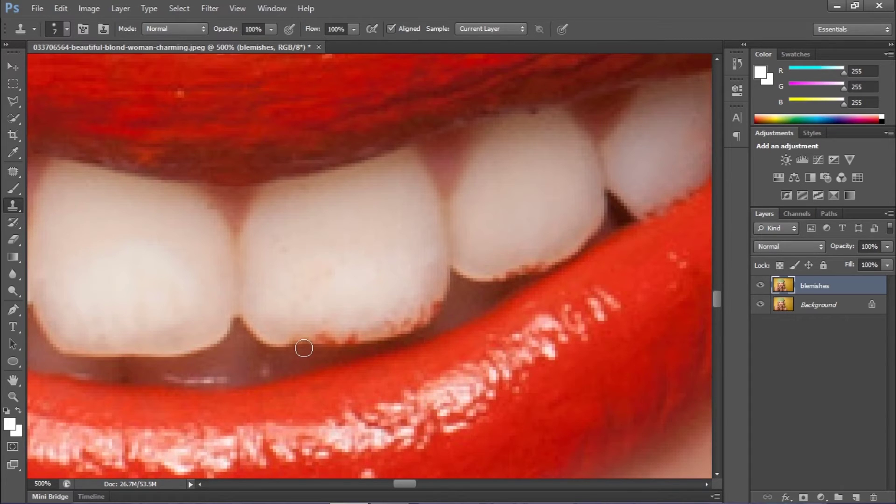
pyautogui.keyDown('alt'); pyautogui.click(279, 330); pyautogui.keyUp('alt')
pyautogui.keyDown('alt'); pyautogui.click(283, 333); pyautogui.keyUp('alt')
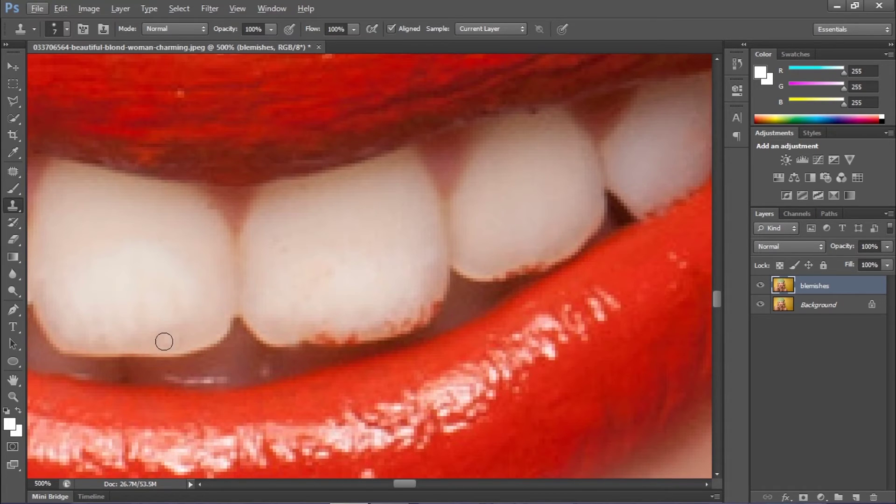
# Step: Clone clean enamel over the reddish specks along the front tooth's lower edge, resampling leftward
pyautogui.keyDown('alt'); pyautogui.click(283, 326); pyautogui.keyUp('alt')
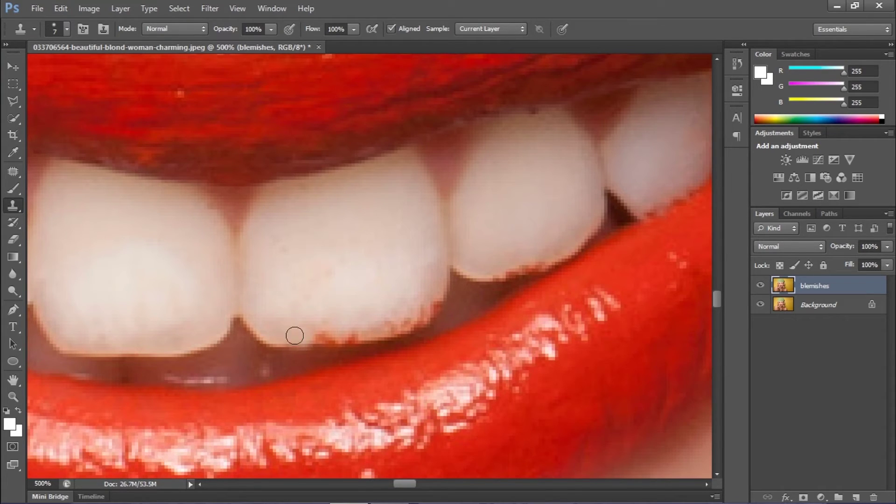
pyautogui.moveTo(312, 334); pyautogui.dragTo(314, 336)
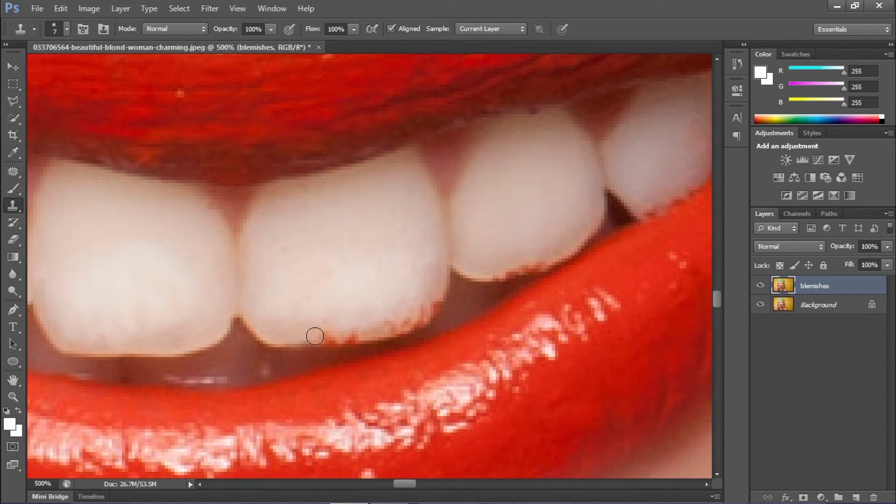
pyautogui.keyDown('alt'); pyautogui.click(276, 330); pyautogui.keyUp('alt')
pyautogui.click(322, 336)
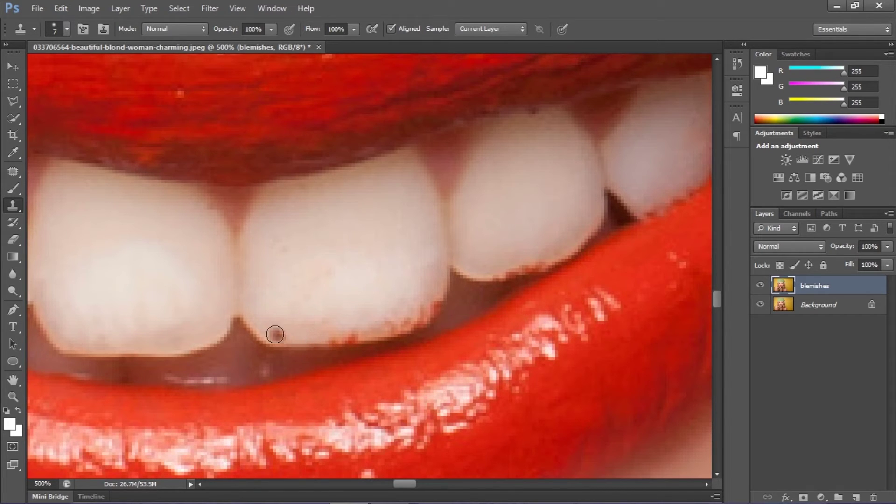
pyautogui.keyDown('alt'); pyautogui.click(208, 331); pyautogui.keyUp('alt')
pyautogui.keyDown('alt'); pyautogui.click(190, 336); pyautogui.keyUp('alt')
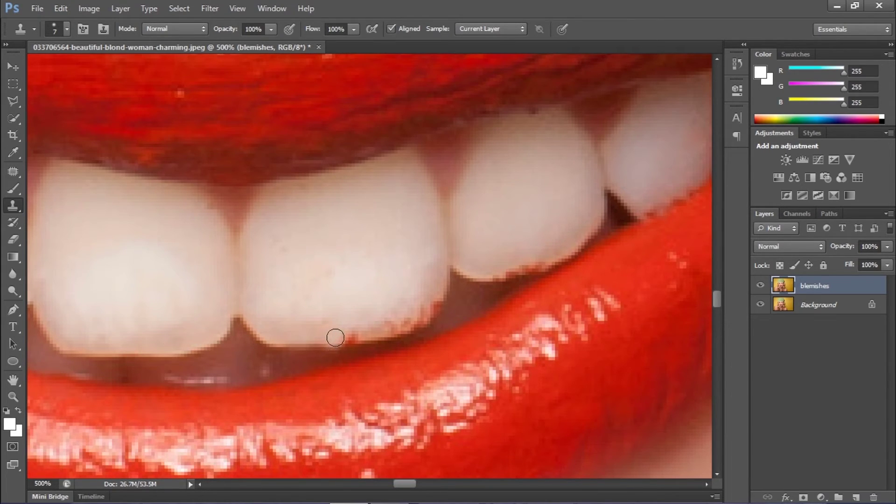
pyautogui.moveTo(341, 338)
pyautogui.mouseDown()
pyautogui.moveTo(281, 333)
pyautogui.moveTo(349, 335)
pyautogui.mouseUp()
pyautogui.keyDown('alt'); pyautogui.click(178, 334); pyautogui.keyUp('alt')
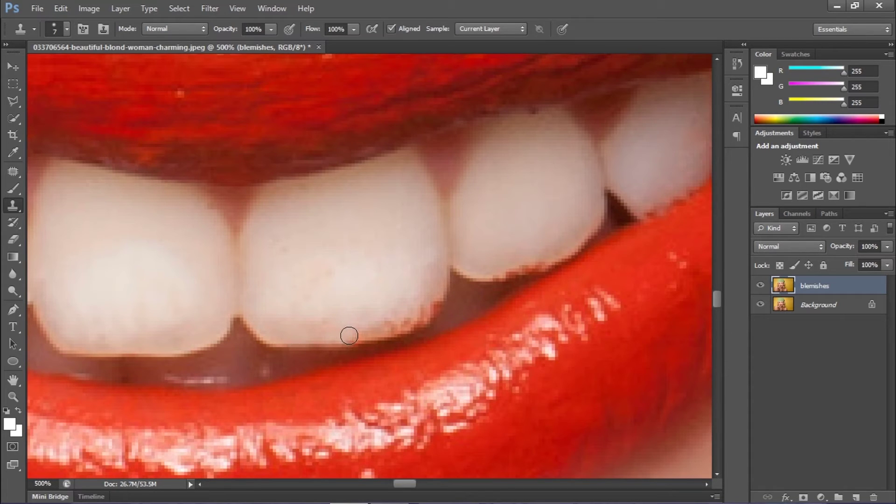
pyautogui.keyDown('alt'); pyautogui.click(182, 339); pyautogui.keyUp('alt')
pyautogui.keyDown('alt'); pyautogui.click(180, 336); pyautogui.keyUp('alt')
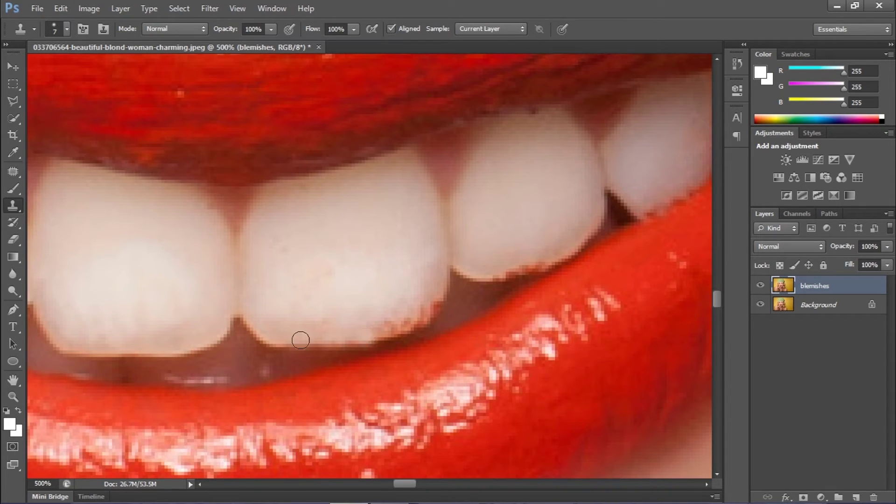
# Step: Clone over the middle tooth's stained lower edge and its jagged red pixels
pyautogui.keyDown('alt'); pyautogui.click(164, 330); pyautogui.keyUp('alt')
pyautogui.moveTo(368, 329)
pyautogui.mouseDown()
pyautogui.moveTo(404, 313)
pyautogui.moveTo(392, 324)
pyautogui.mouseUp()
pyautogui.keyDown('alt'); pyautogui.click(430, 286); pyautogui.keyUp('alt')
pyautogui.keyDown('alt'); pyautogui.click(436, 287); pyautogui.keyUp('alt')
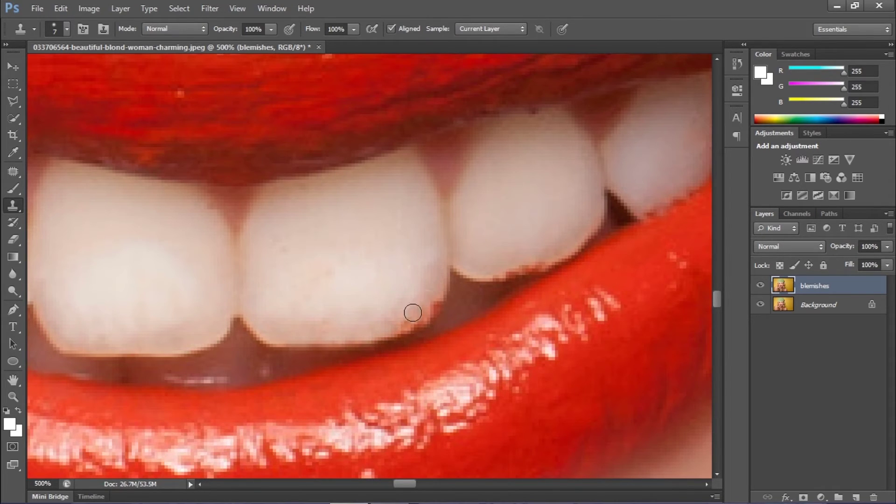
pyautogui.keyDown('alt'); pyautogui.click(436, 290); pyautogui.keyUp('alt')
pyautogui.moveTo(419, 314); pyautogui.dragTo(437, 306)
pyautogui.keyDown('alt'); pyautogui.click(434, 292); pyautogui.keyUp('alt')
pyautogui.keyDown('alt'); pyautogui.click(437, 285); pyautogui.keyUp('alt')
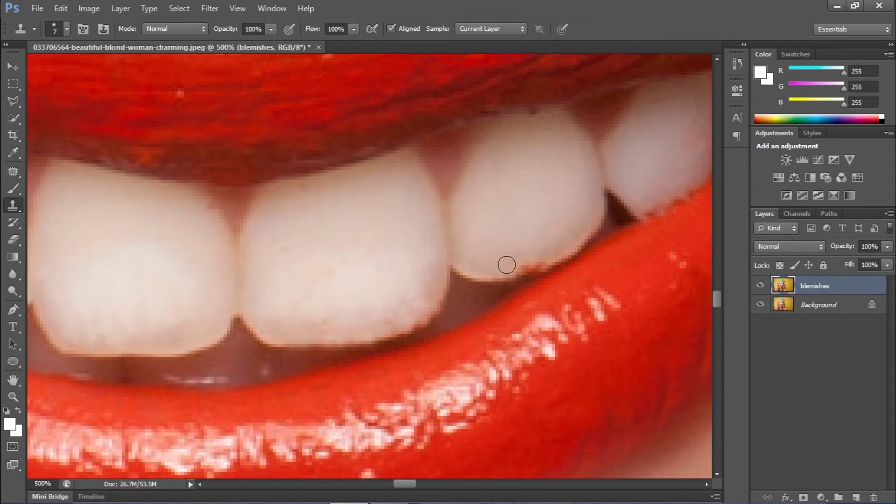
pyautogui.click(529, 267)
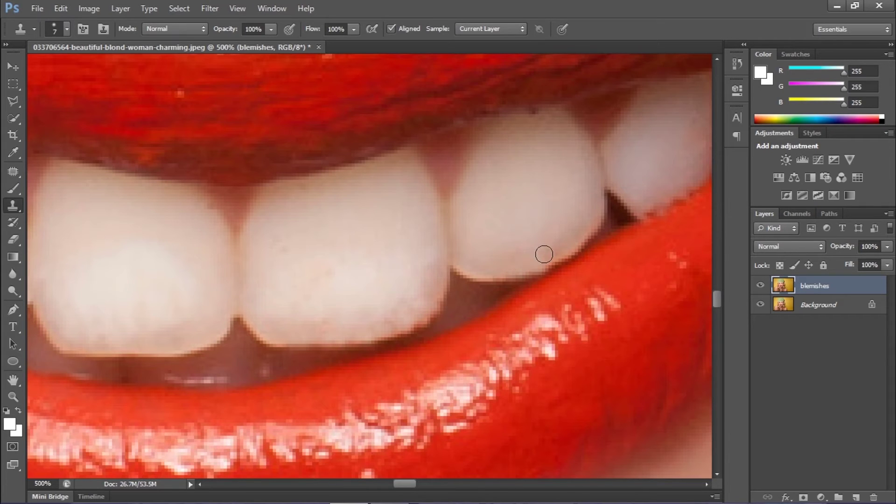
# Step: Sample clean tooth and retouch the tooth edge beside the lip
pyautogui.moveTo(406, 484); pyautogui.dragTo(424, 484)
pyautogui.keyDown('alt'); pyautogui.click(373, 205); pyautogui.keyUp('alt')
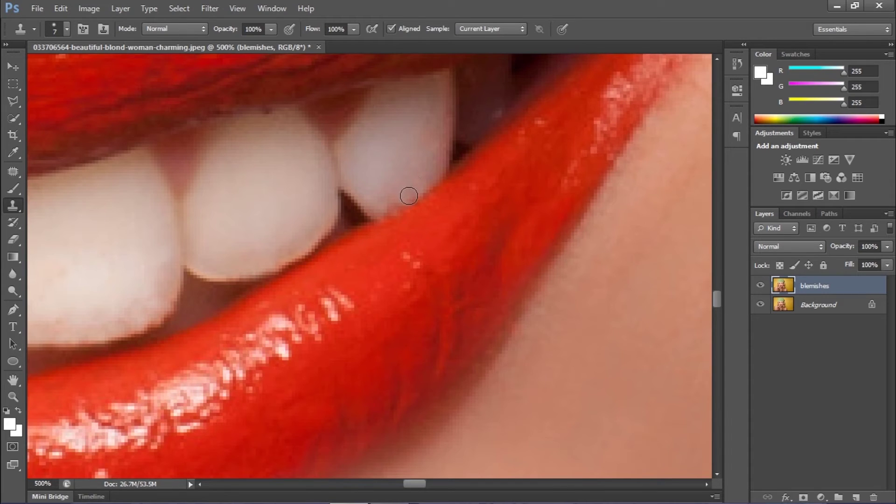
pyautogui.click(390, 206)
pyautogui.moveTo(418, 483); pyautogui.dragTo(408, 483)
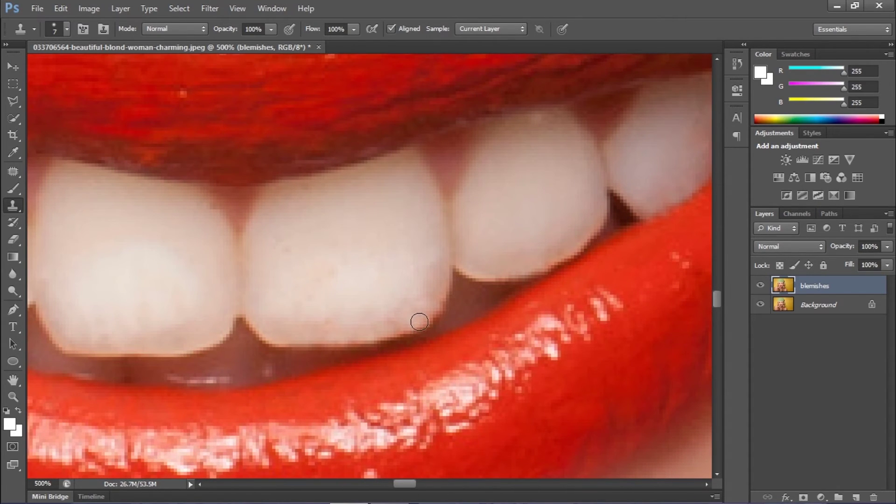
pyautogui.keyDown('alt'); pyautogui.click(433, 304); pyautogui.keyUp('alt')
pyautogui.moveTo(403, 484)
pyautogui.mouseDown()
pyautogui.moveTo(388, 486)
pyautogui.moveTo(408, 485)
pyautogui.moveTo(398, 484)
pyautogui.mouseUp()
# Step: Undo the last change, then toggle the blemishes layer off and on to compare with the original
pyautogui.hotkey('ctrl', '-')
pyautogui.hotkey('ctrl', '-')
pyautogui.hotkey('ctrl', '-')
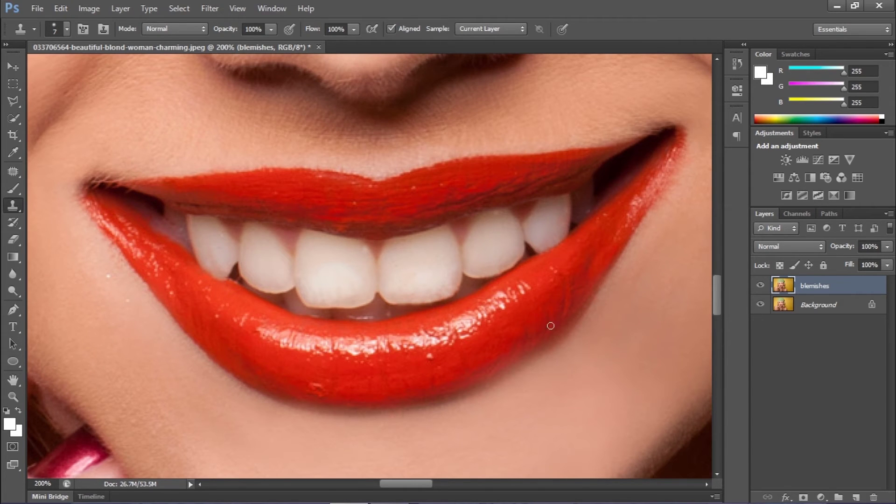
pyautogui.click(62, 14)
pyautogui.click(59, 18)
pyautogui.click(761, 285)
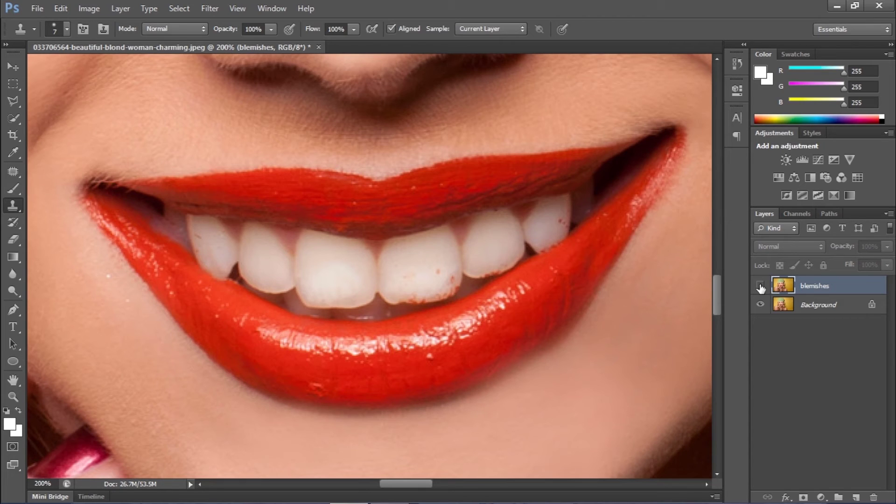
pyautogui.click(761, 287)
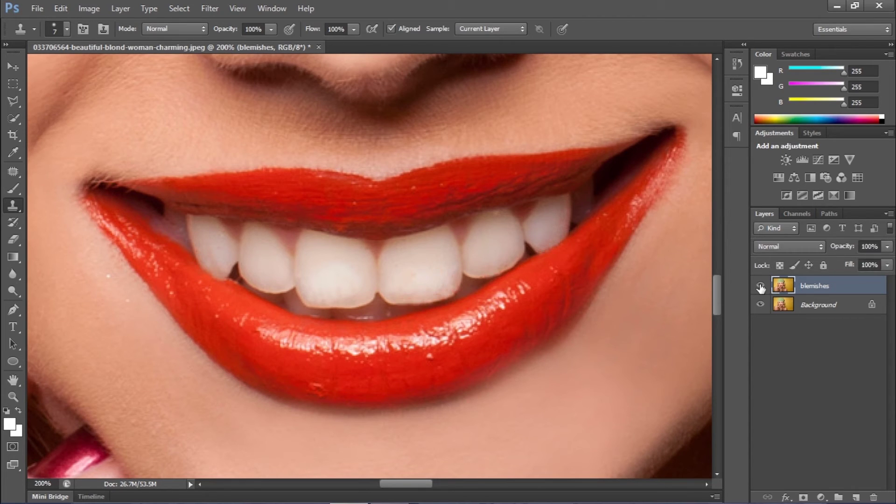
pyautogui.hotkey('ctrl', '-')
pyautogui.hotkey('ctrl', '-')
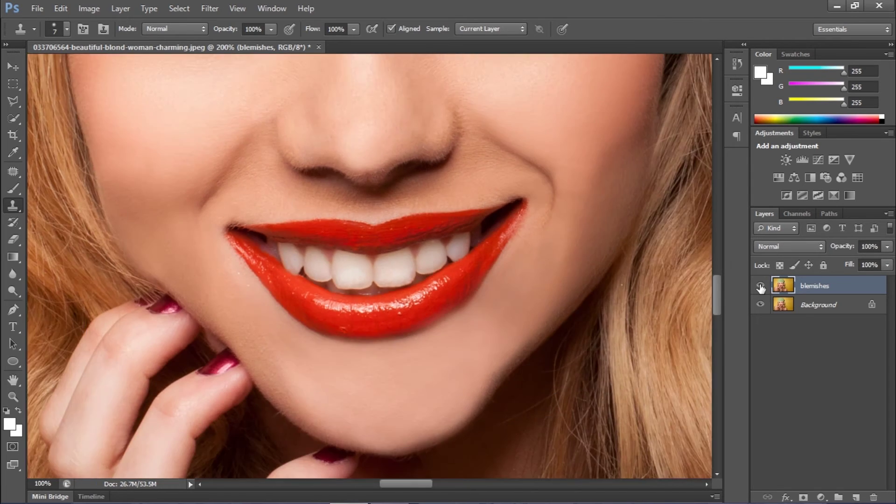
pyautogui.hotkey('ctrl', '+')
pyautogui.hotkey('ctrl', '+')
pyautogui.hotkey('ctrl', '+')
pyautogui.hotkey('ctrl', '+')
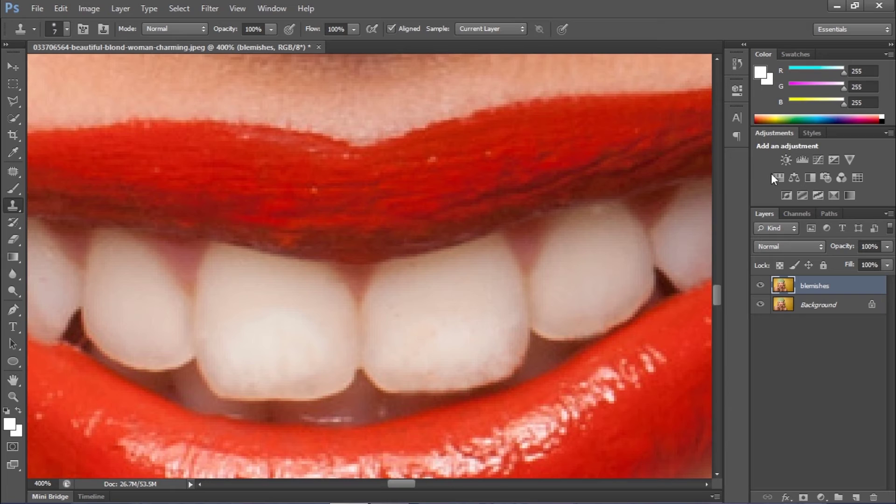
pyautogui.keyDown('alt'); pyautogui.click(584, 213); pyautogui.keyUp('alt')
pyautogui.hotkey('ctrl', '-')
pyautogui.hotkey('ctrl', '-')
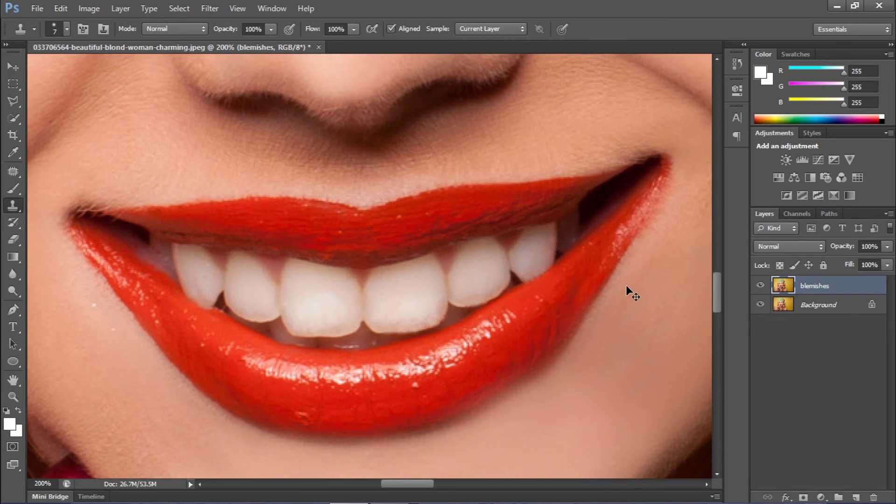
pyautogui.hotkey('ctrl', '+')
pyautogui.hotkey('ctrl', '+')
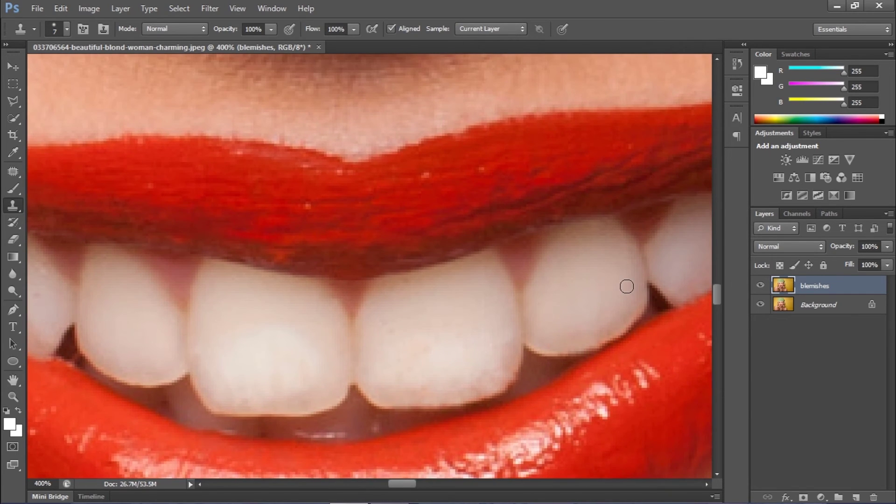
pyautogui.moveTo(395, 486); pyautogui.dragTo(385, 486)
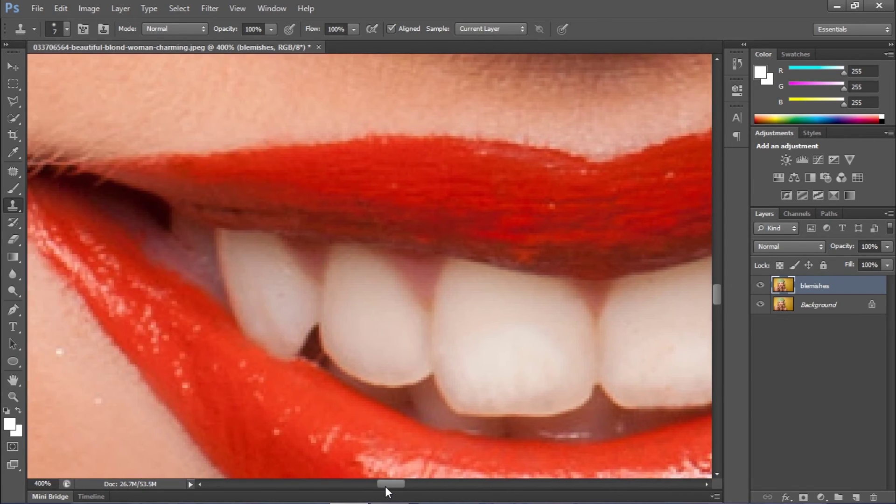
pyautogui.hotkey('ctrl', '+')
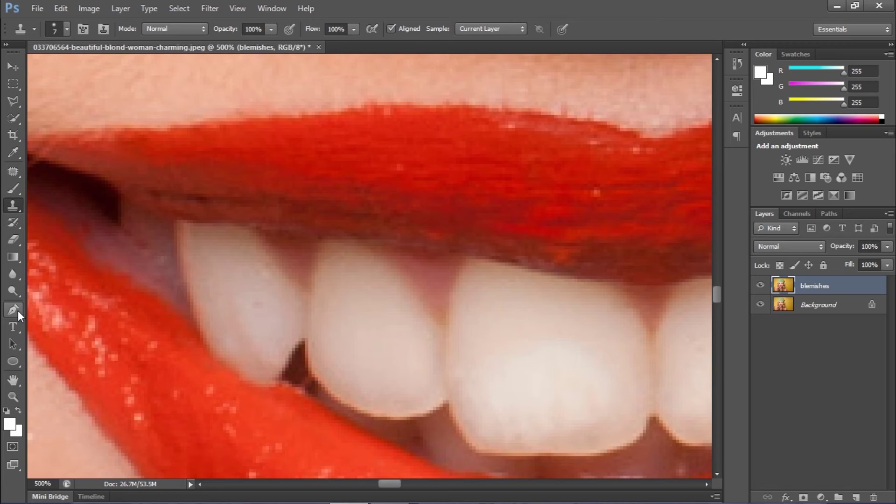
# Step: Switch to the Pen tool and place anchors down the left tooth's edge to its bottom
pyautogui.click(13, 118)
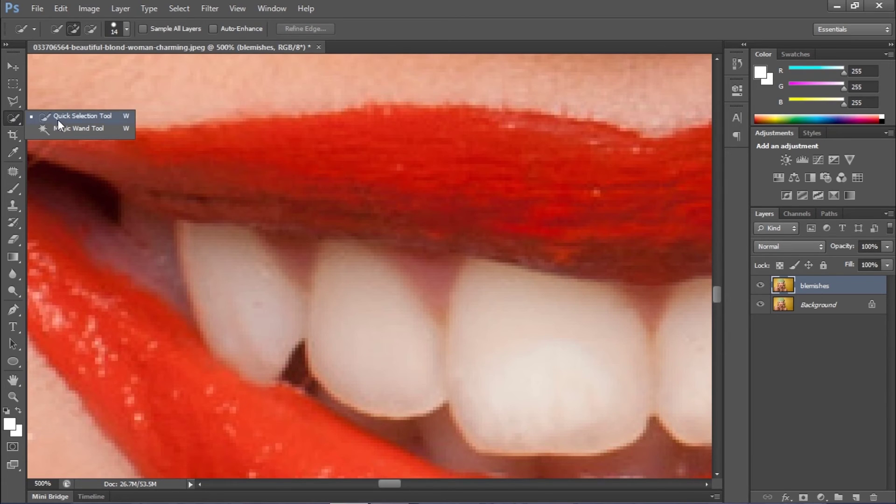
pyautogui.click(16, 119)
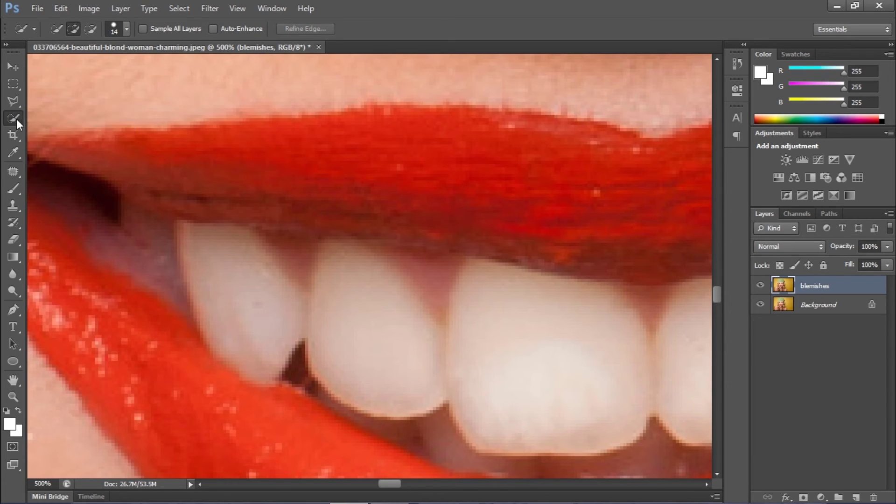
pyautogui.click(11, 309)
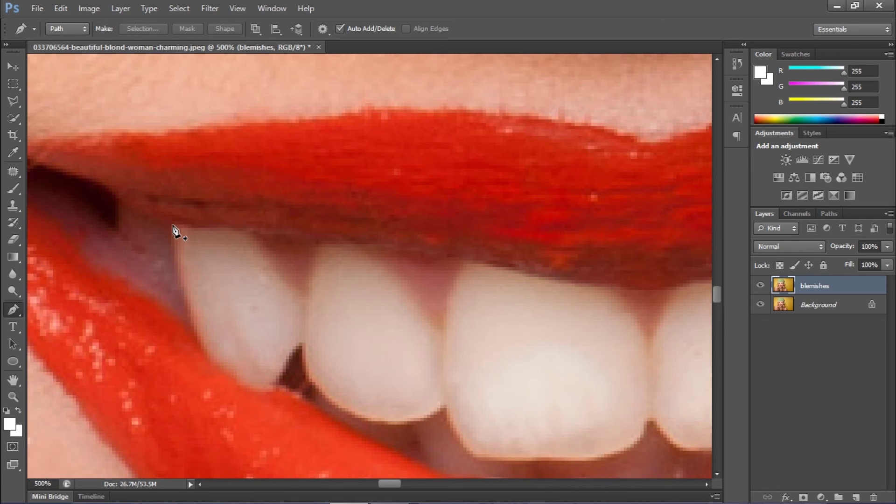
pyautogui.click(175, 225)
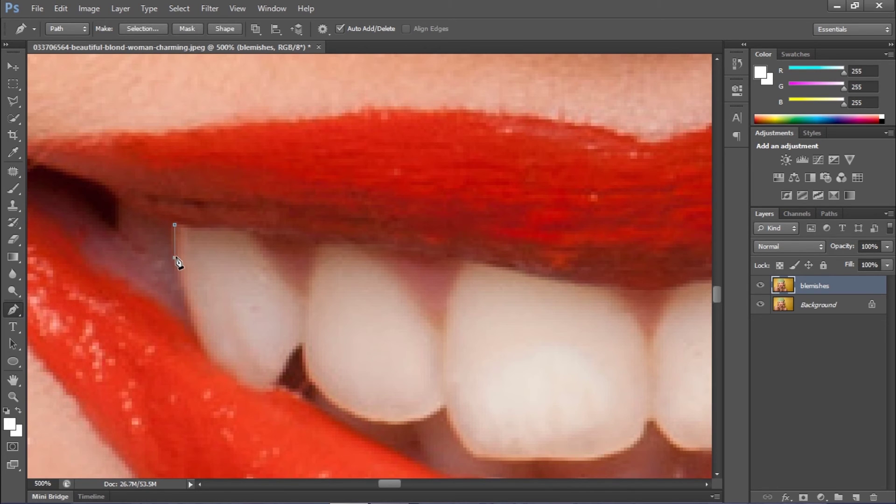
pyautogui.click(184, 290)
pyautogui.click(194, 323)
pyautogui.click(204, 349)
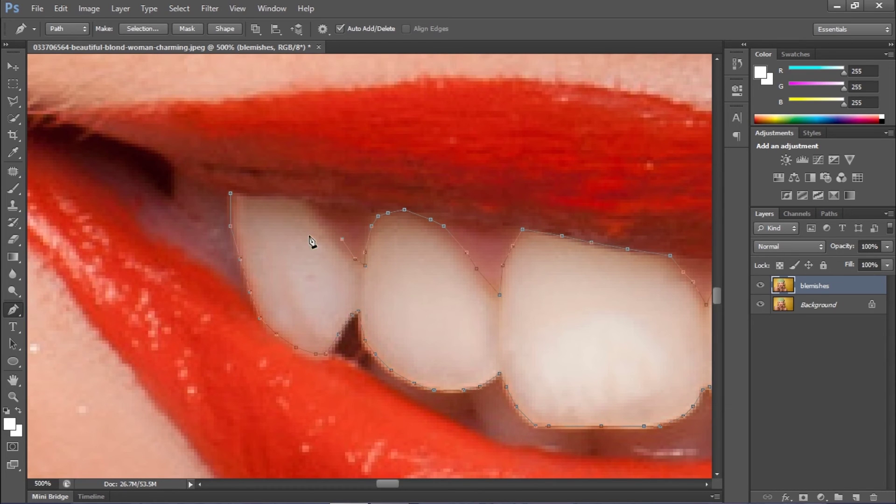
# Step: Add anchors along the right tooth and back toward the start, removing a stray anchor, then zoom out
pyautogui.click(61, 8)
pyautogui.press('Escape')
pyautogui.click(60, 8)
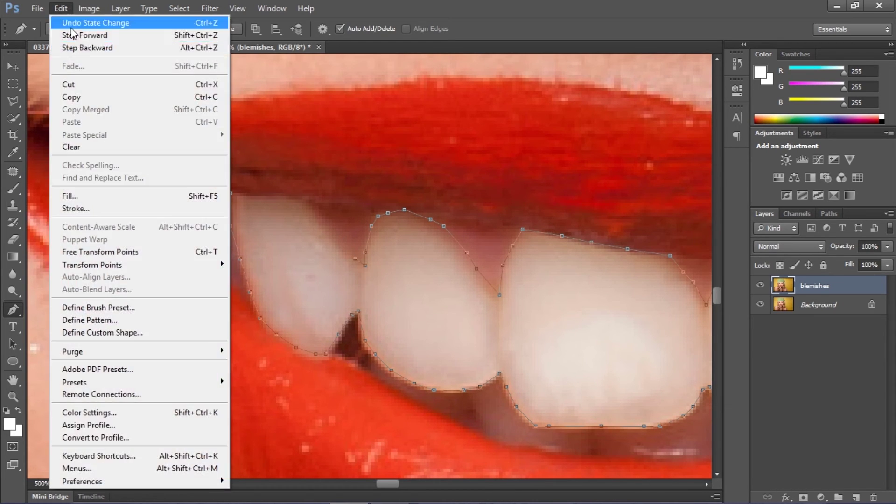
pyautogui.click(267, 176)
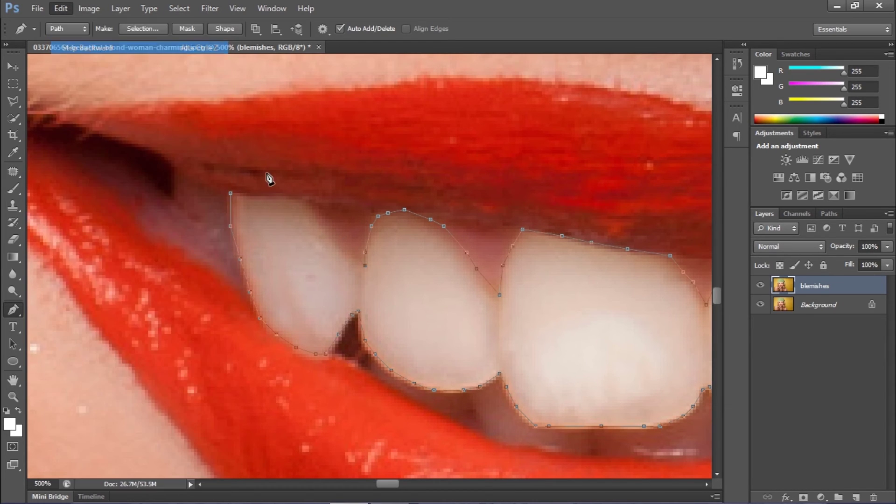
pyautogui.click(352, 249)
pyautogui.click(336, 232)
pyautogui.click(326, 219)
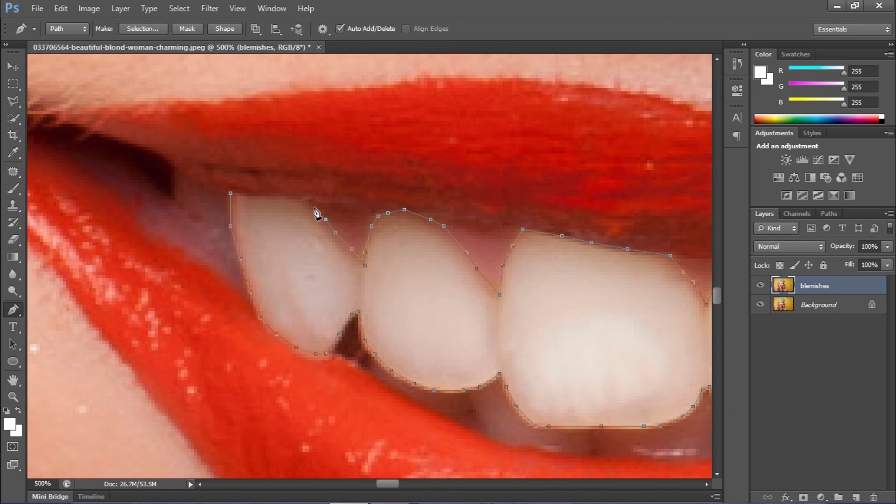
pyautogui.click(309, 203)
pyautogui.click(260, 193)
pyautogui.click(58, 8)
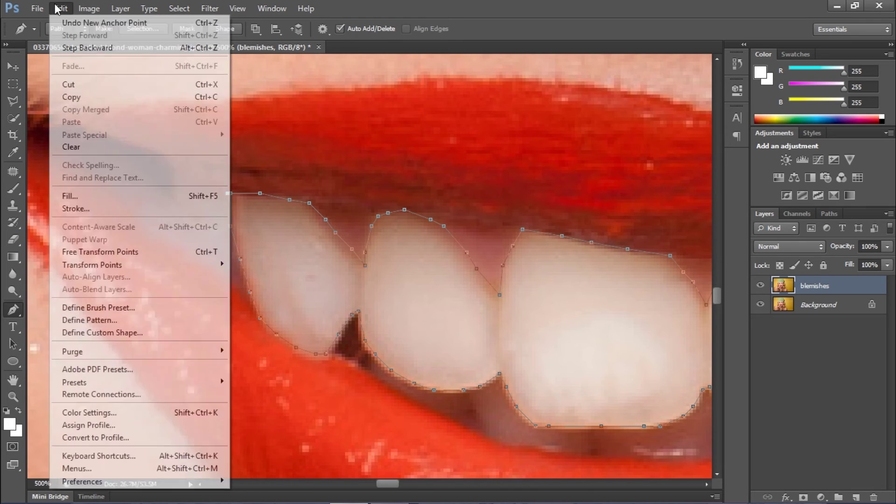
pyautogui.click(87, 48)
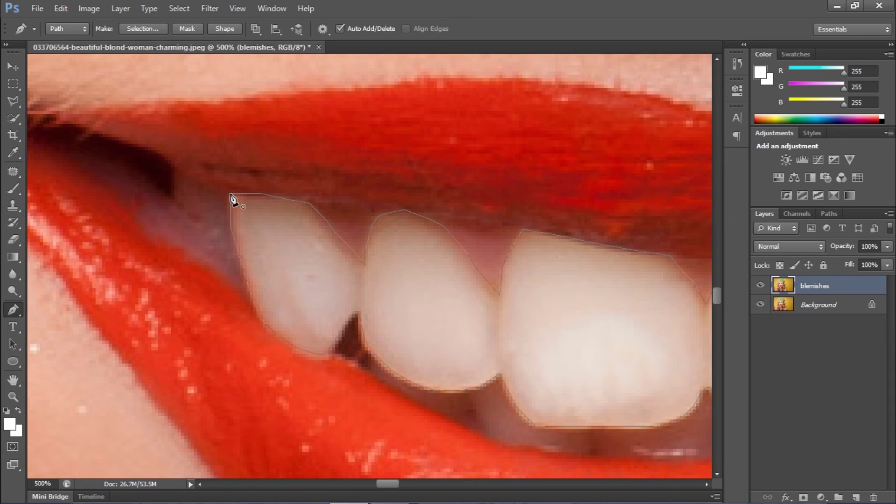
pyautogui.hotkey('ctrl', '-')
pyautogui.hotkey('ctrl', '-')
pyautogui.hotkey('ctrl', '-')
pyautogui.hotkey('ctrl', '-')
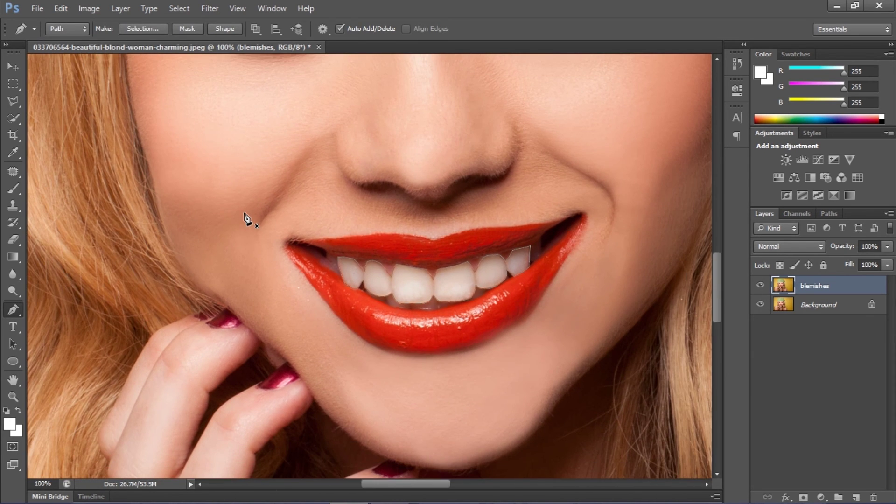
# Step: Convert the teeth path into a selection with a 2-pixel feather radius
pyautogui.rightClick(364, 260)
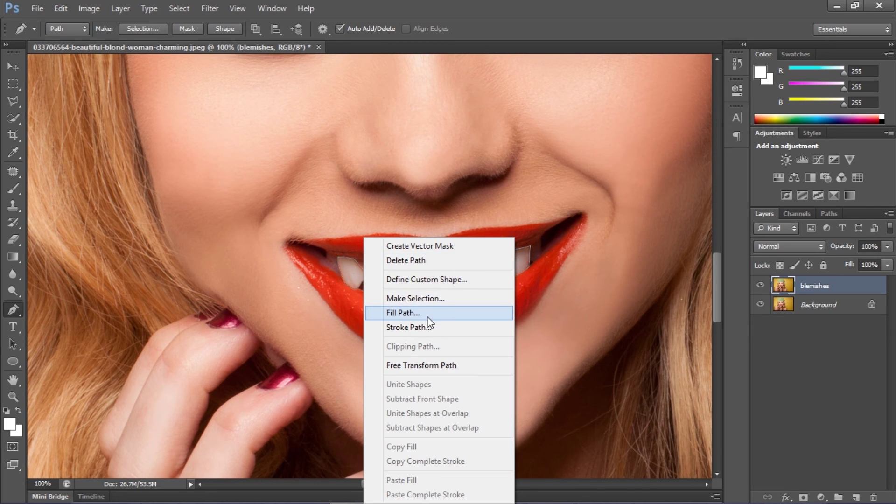
pyautogui.click(430, 298)
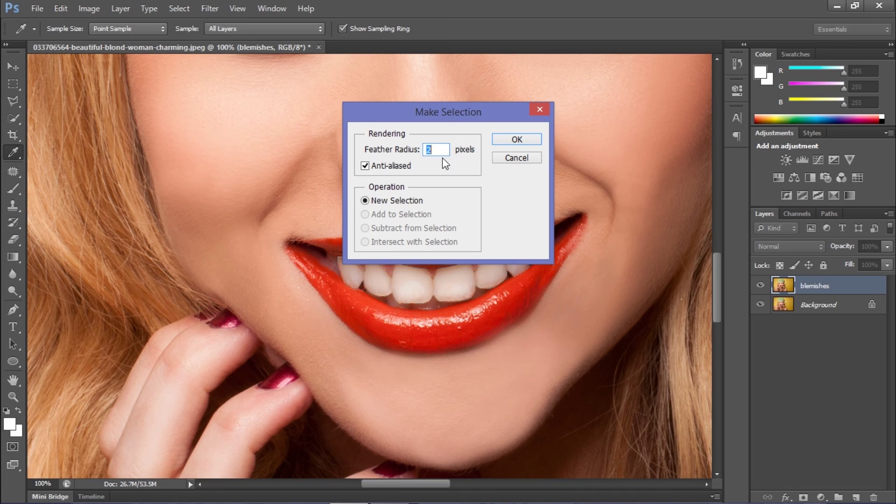
pyautogui.click(524, 141)
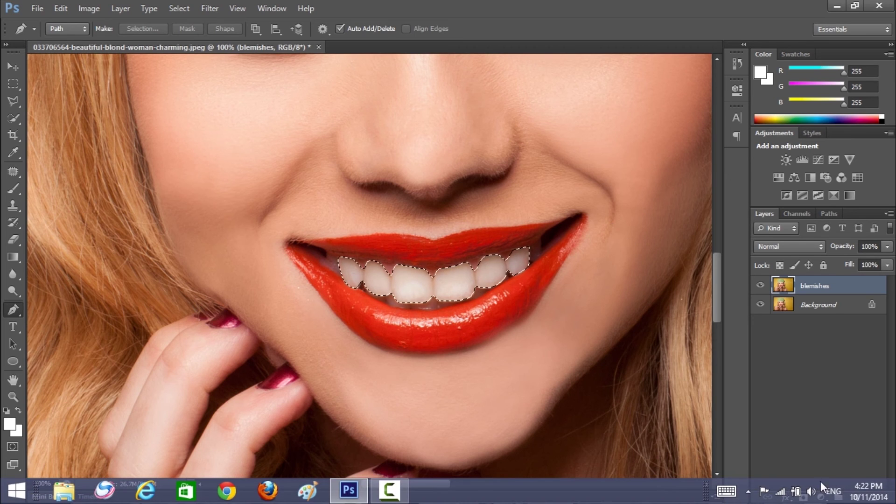
# Step: Add a teeth-masked Vibrance adjustment layer with Vibrance -24 and Saturation -8
pyautogui.click(822, 498)
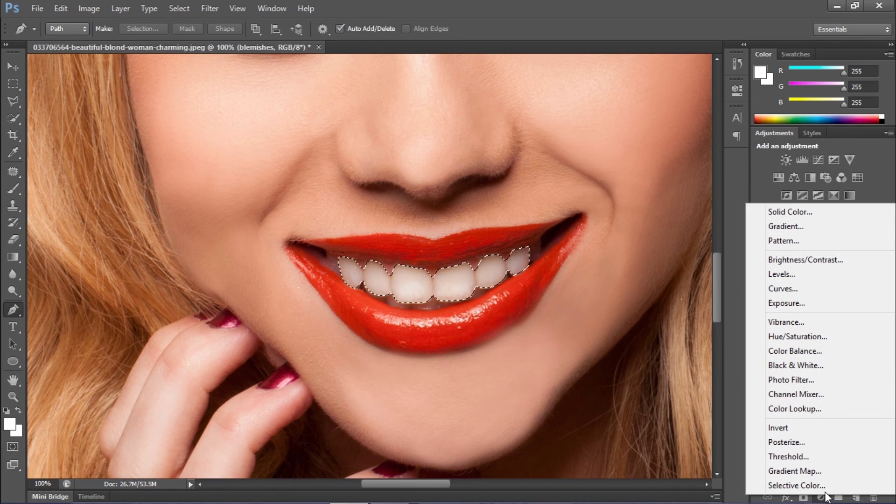
pyautogui.click(824, 322)
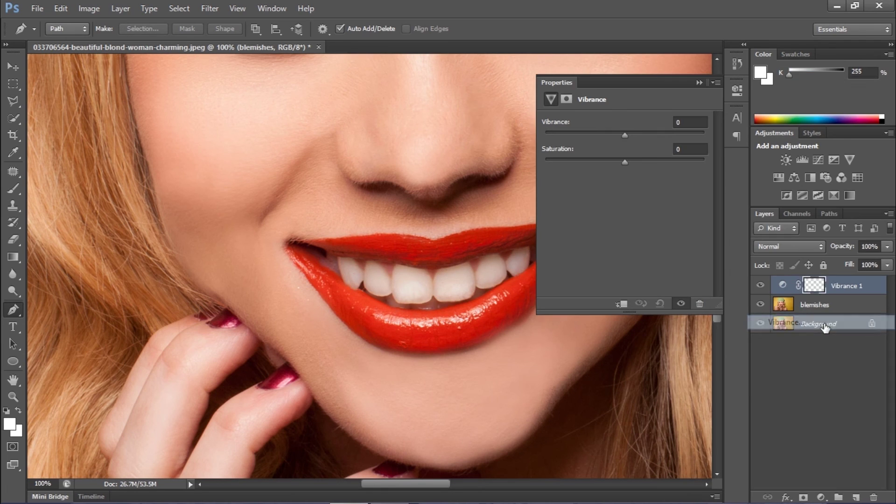
pyautogui.hotkey('ctrl', 'i')
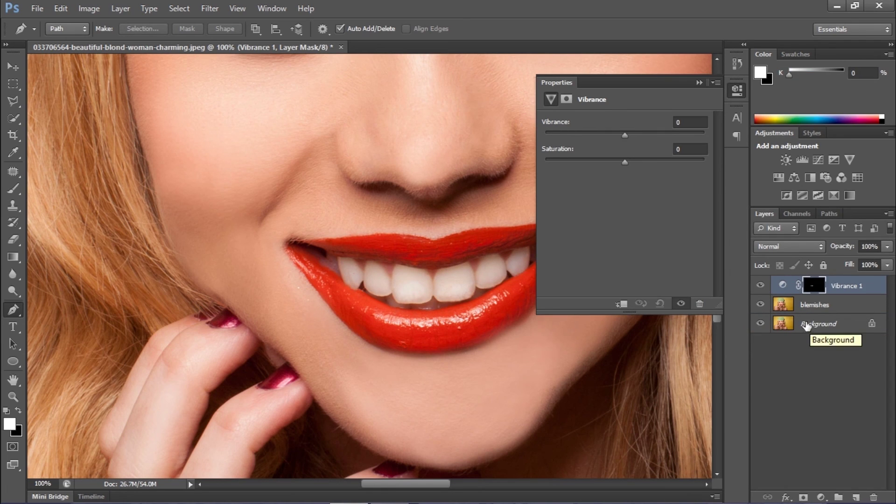
pyautogui.click(683, 149)
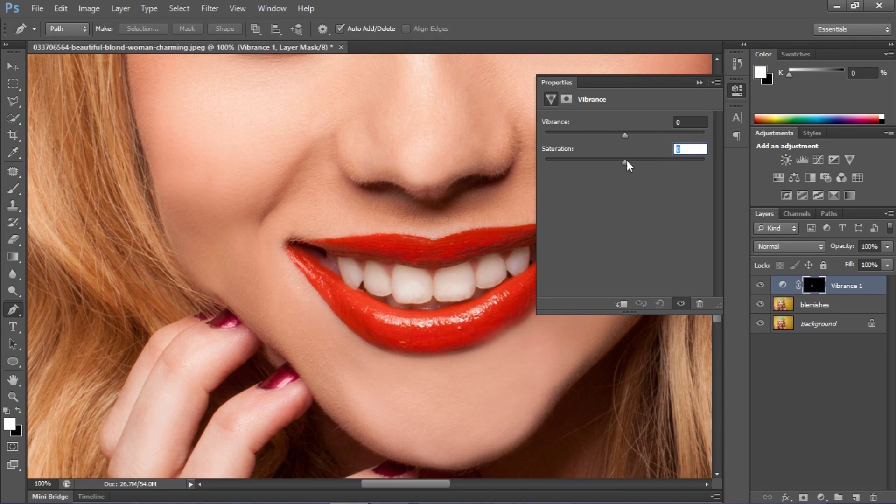
pyautogui.write('+1')
pyautogui.moveTo(626, 164); pyautogui.dragTo(606, 138)
# Step: Collapse the Vibrance properties and toggle Vibrance 1 off and on to compare the teeth
pyautogui.click(698, 83)
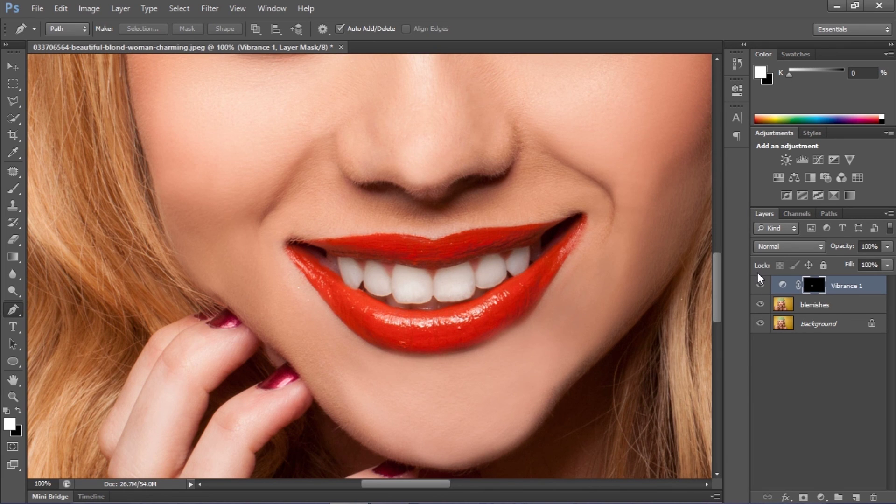
pyautogui.click(760, 285)
pyautogui.click(760, 286)
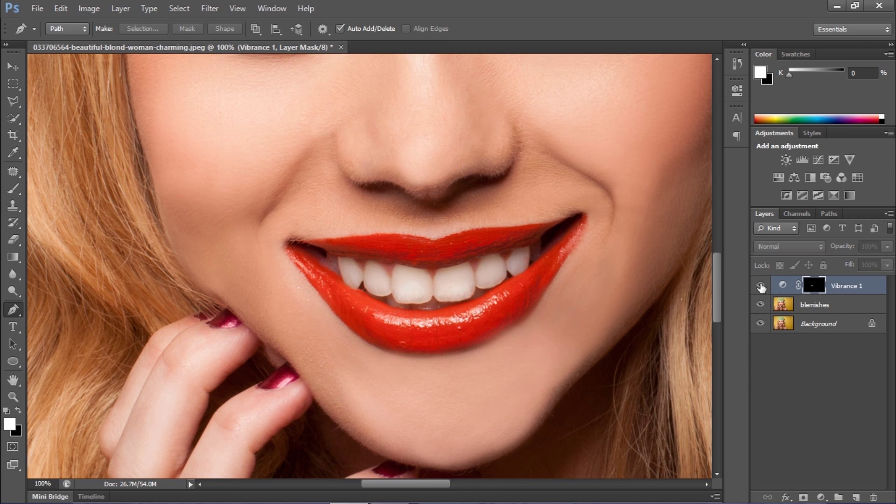
pyautogui.click(760, 286)
pyautogui.click(760, 285)
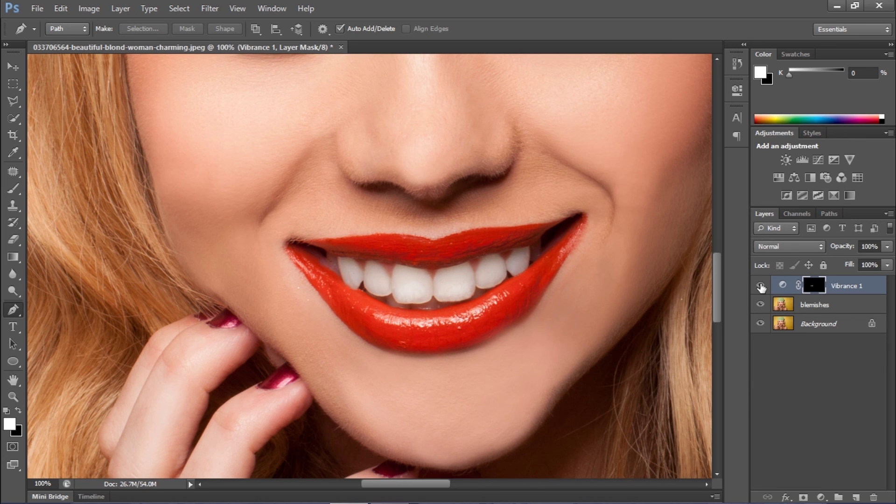
# Step: Zoom out to 50% and recheck the whitened teeth against the original across the portrait
pyautogui.hotkey('ctrl', '-')
pyautogui.hotkey('ctrl', '-')
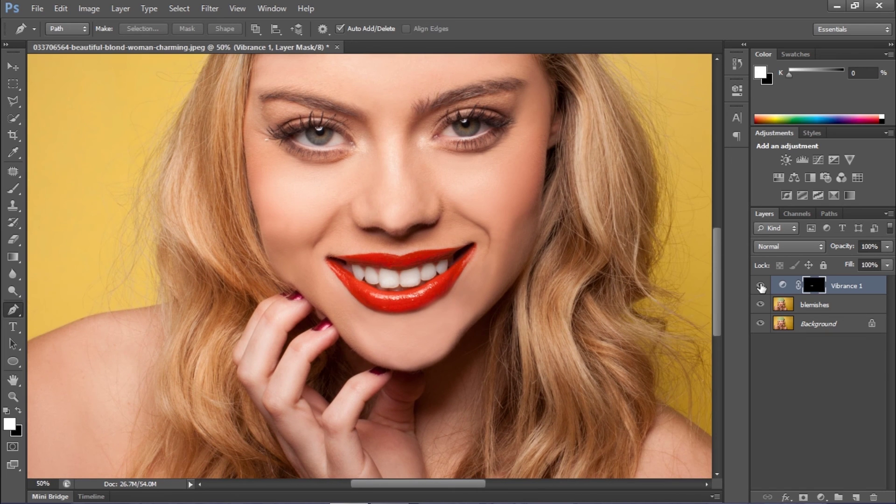
pyautogui.click(761, 286)
pyautogui.click(760, 286)
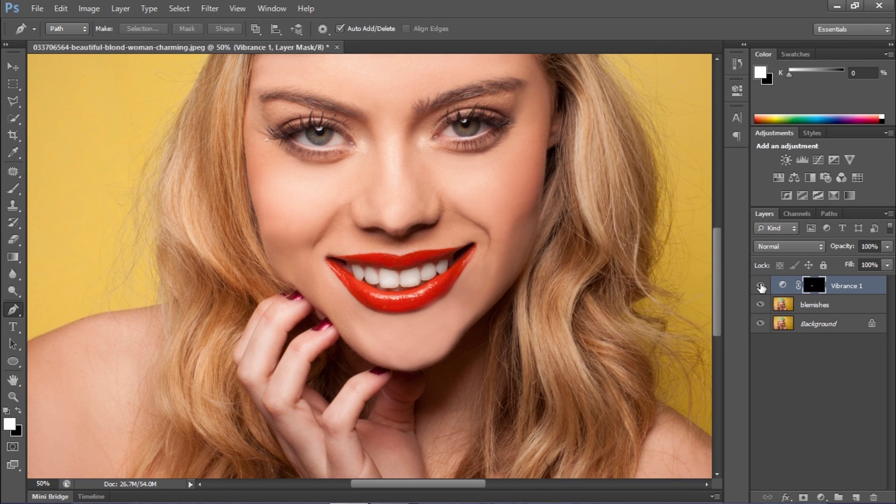